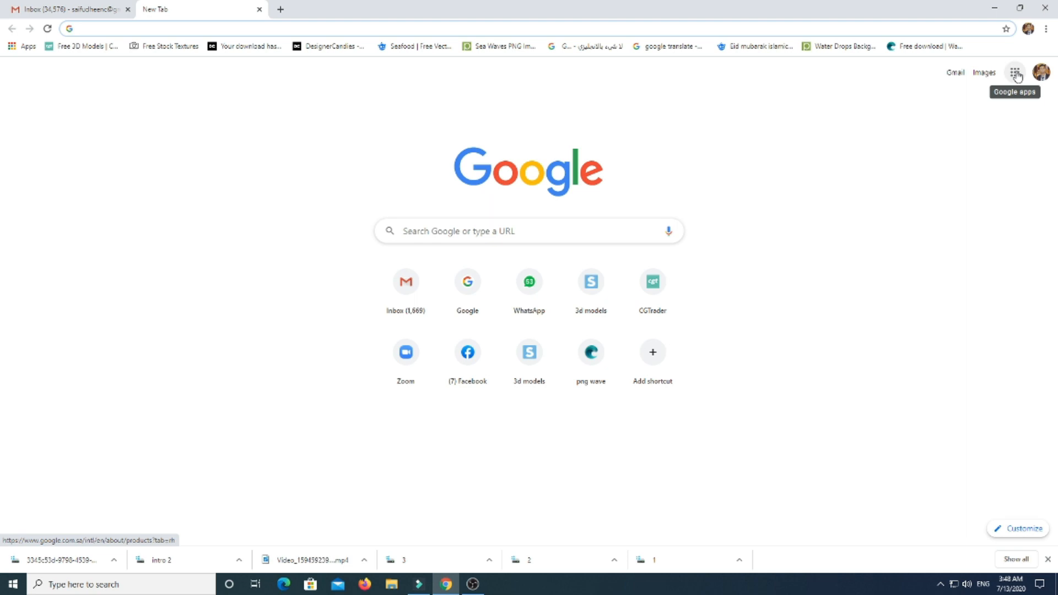
{"action": "left_click", "coordinate": [1017, 76]}
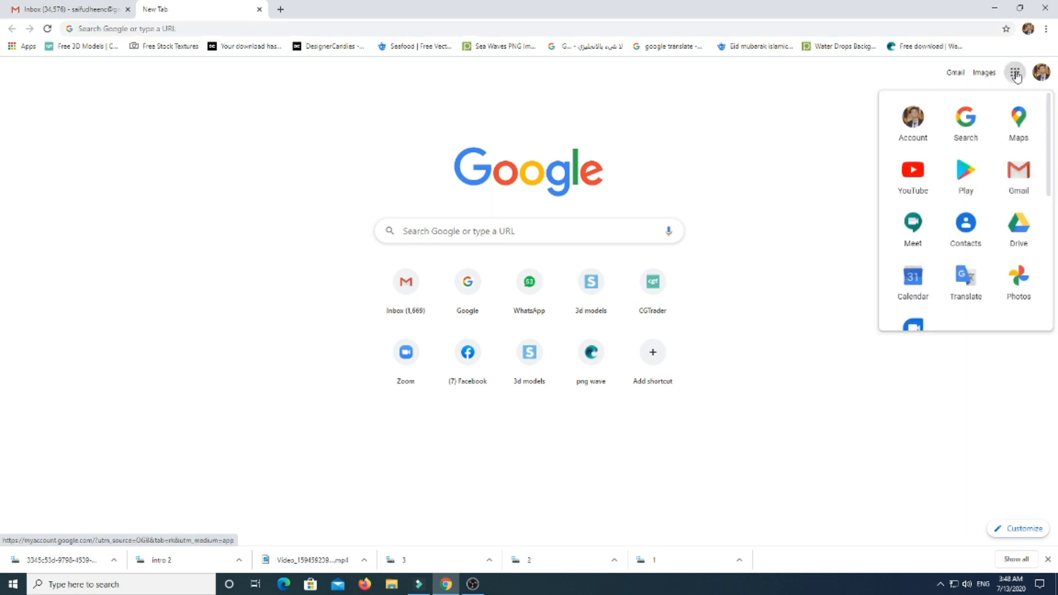
{"action": "scroll", "coordinate": [997, 259], "scroll_direction": "down", "scroll_amount": 3}
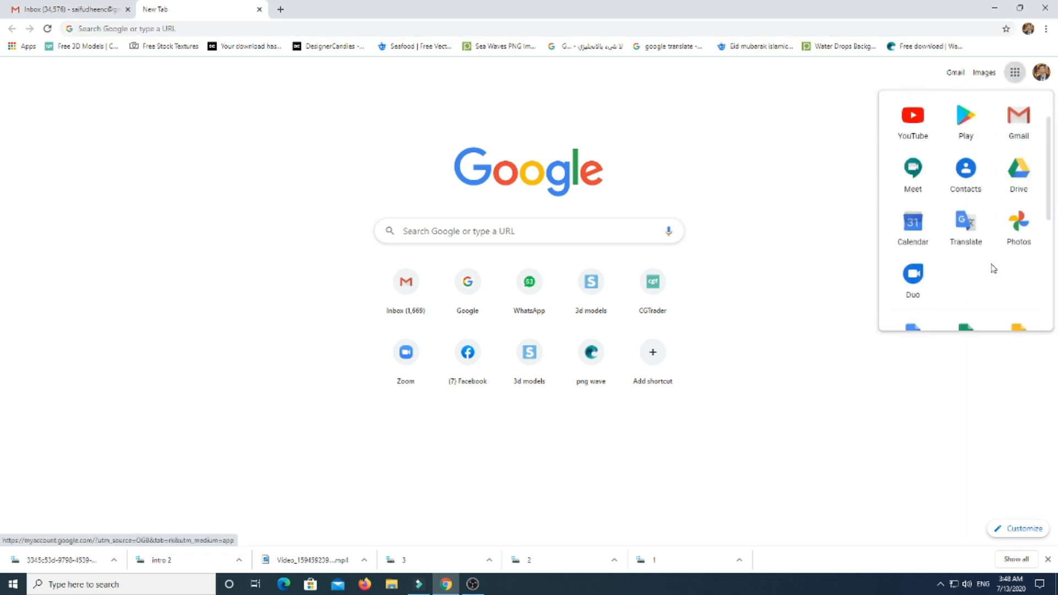
{"action": "scroll", "coordinate": [992, 270], "scroll_direction": "down", "scroll_amount": 3}
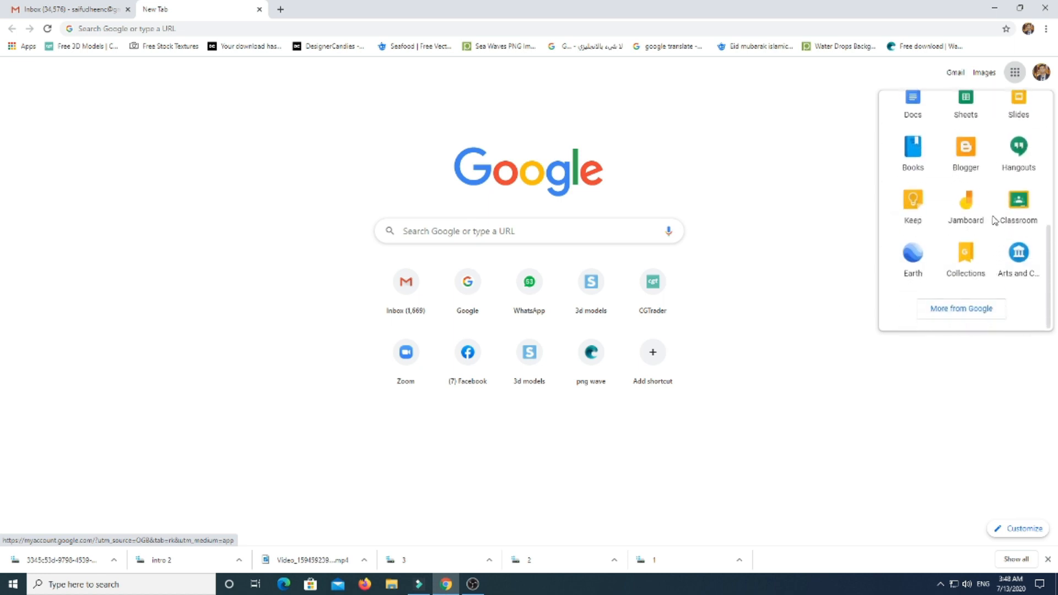
{"action": "scroll", "coordinate": [999, 193], "scroll_direction": "up", "scroll_amount": 6}
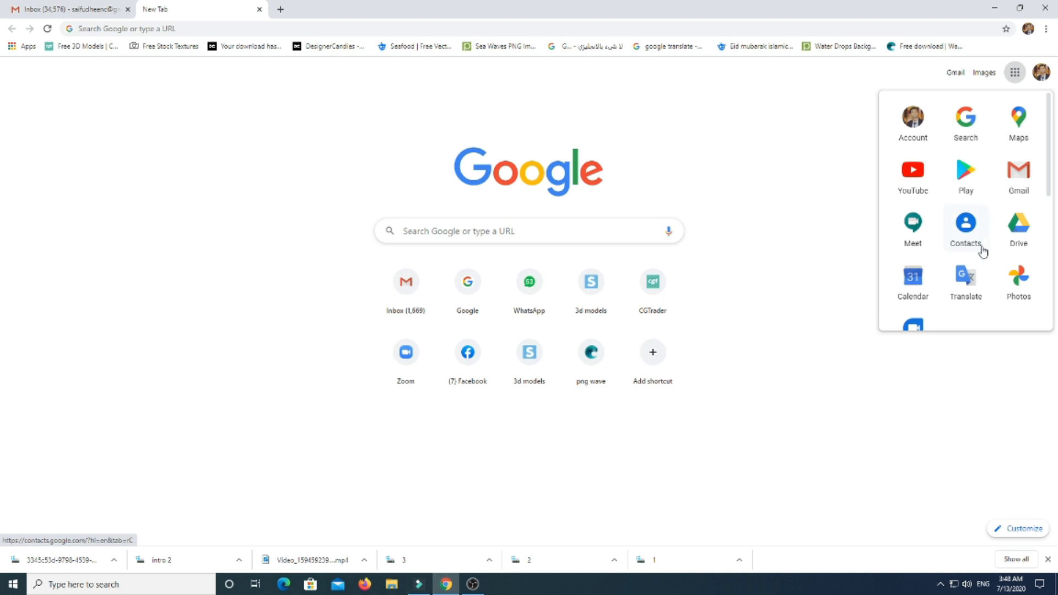
- Go to google.com.sa, search for google forms, and open the Google Forms sign-in result
{"action": "left_click", "coordinate": [193, 25]}
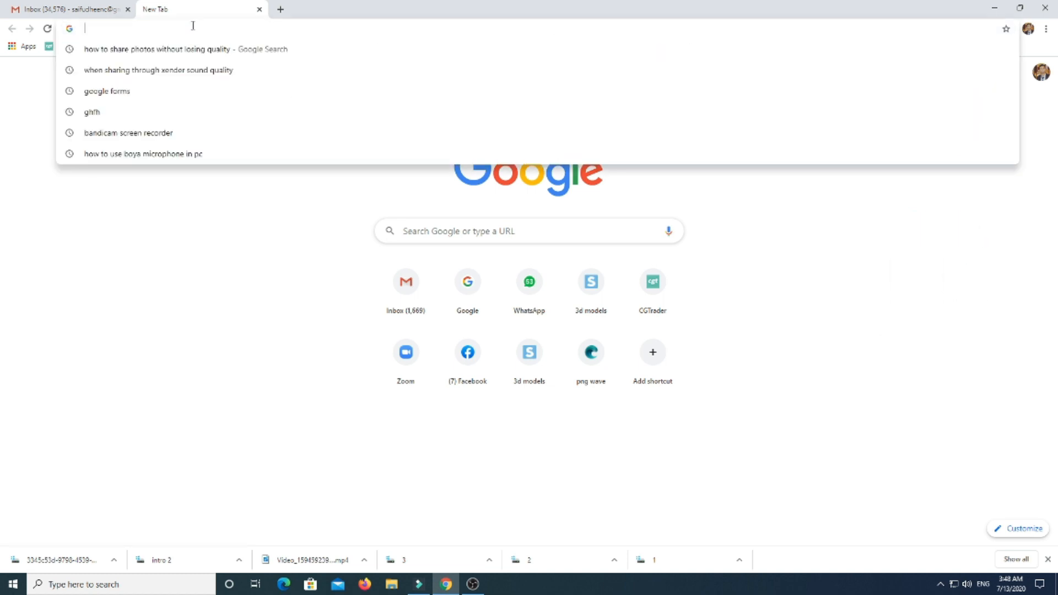
{"action": "type", "text": "google.com.sa"}
{"action": "key", "text": "Return"}
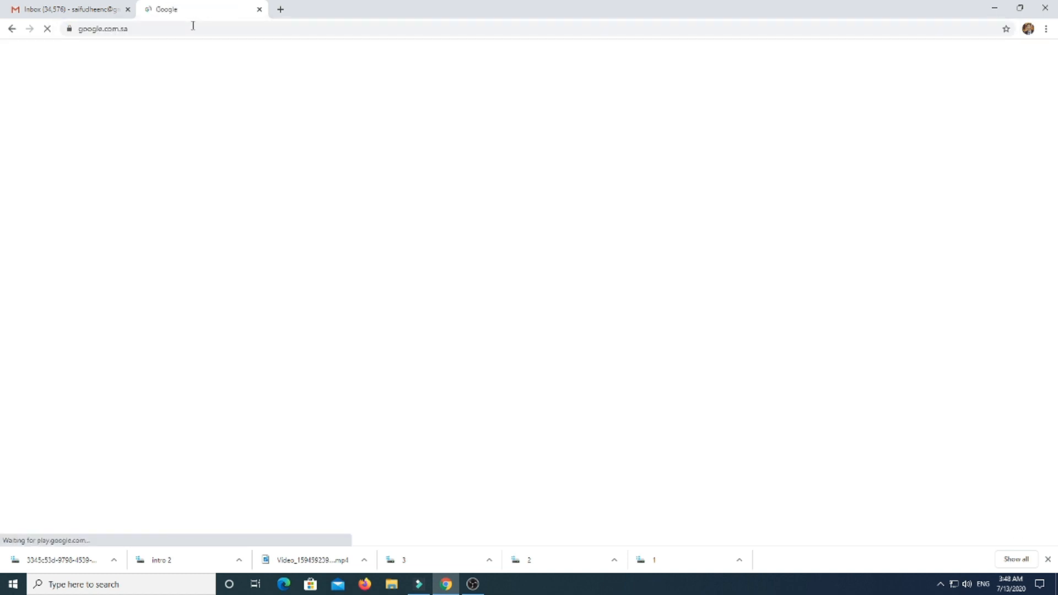
{"action": "type", "text": "go"}
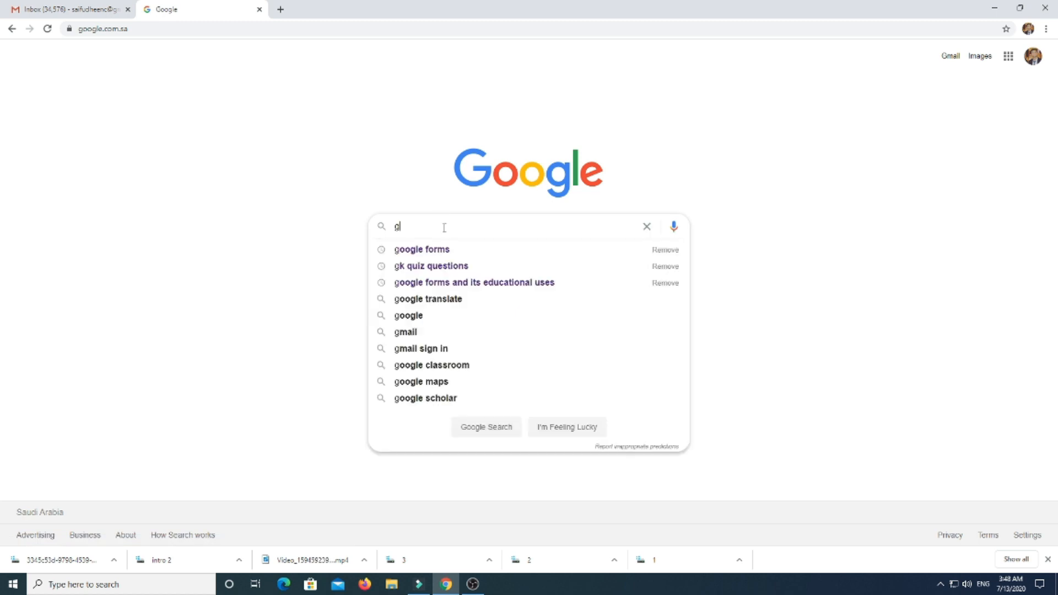
{"action": "left_click", "coordinate": [450, 247]}
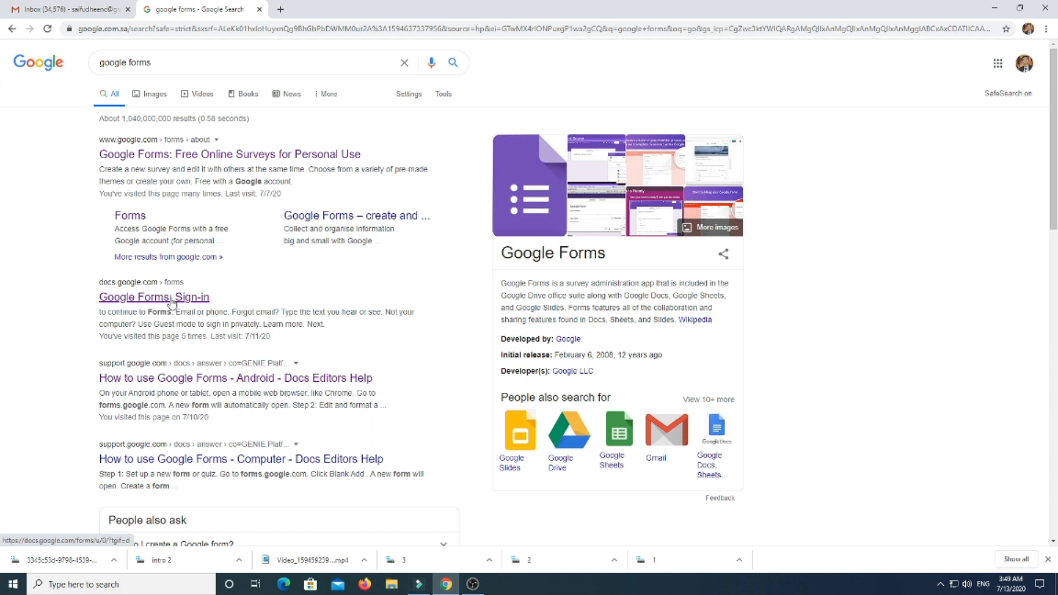
{"action": "left_click", "coordinate": [172, 300]}
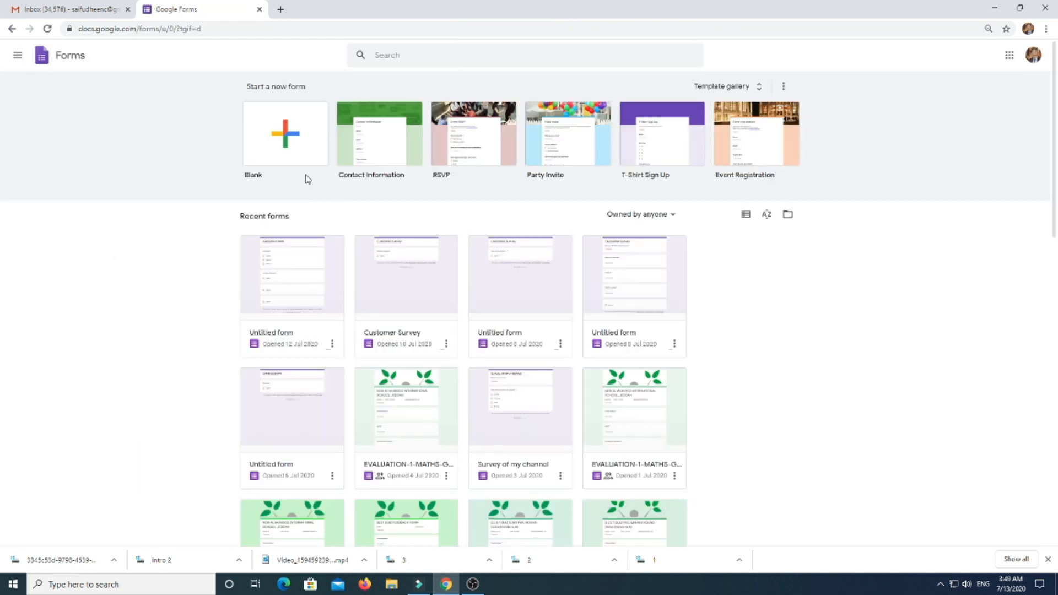
- Create a blank form titled "Customer feedback form" with the description "Please feel free to give your feedback"
{"action": "left_click", "coordinate": [290, 155]}
{"action": "left_click", "coordinate": [287, 138]}
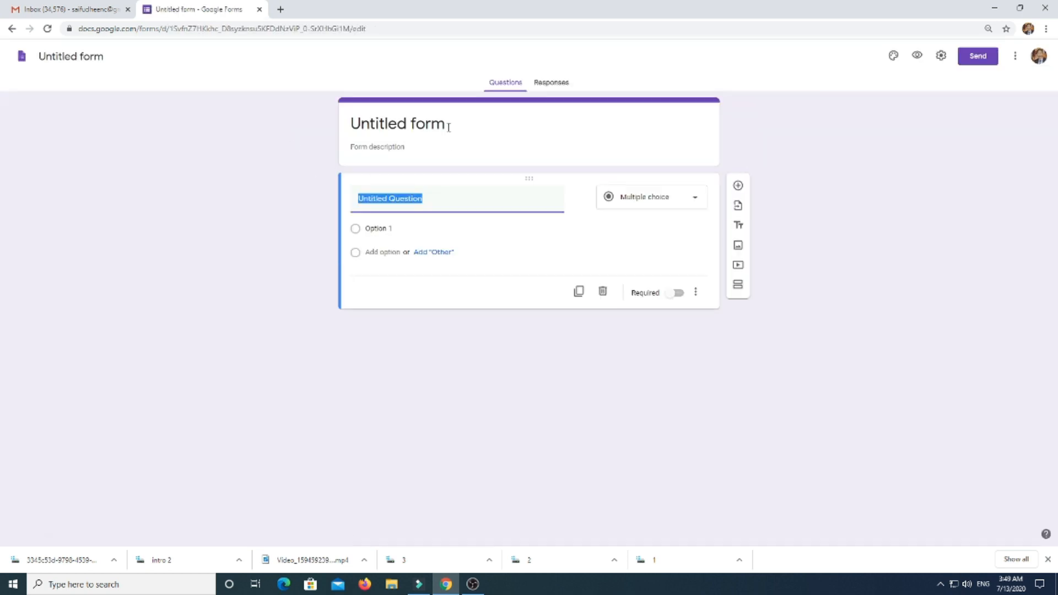
{"action": "left_click", "coordinate": [448, 126]}
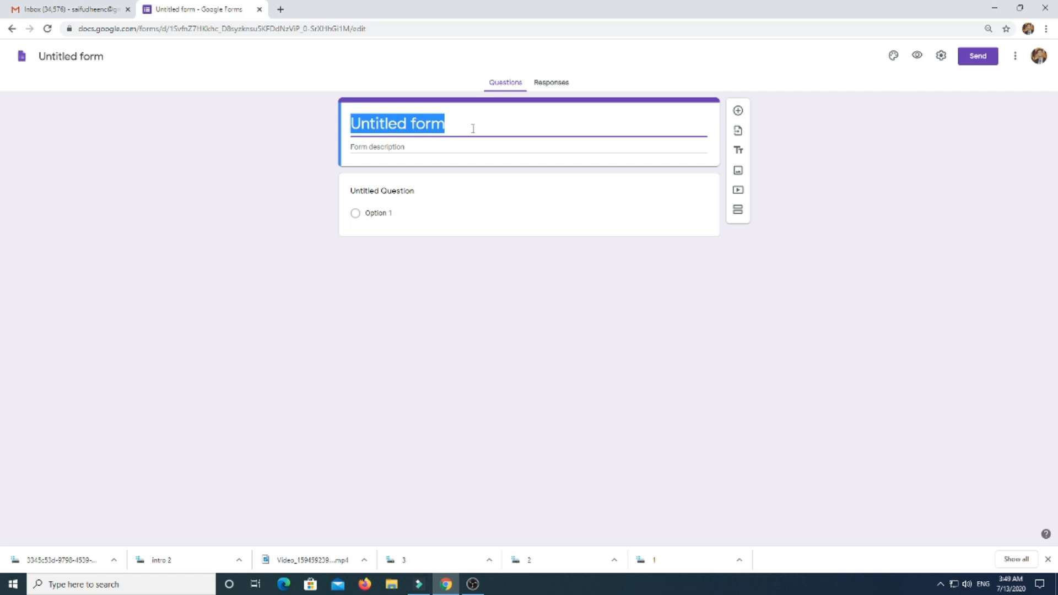
{"action": "type", "text": "Customer feedback form"}
{"action": "left_click", "coordinate": [460, 147]}
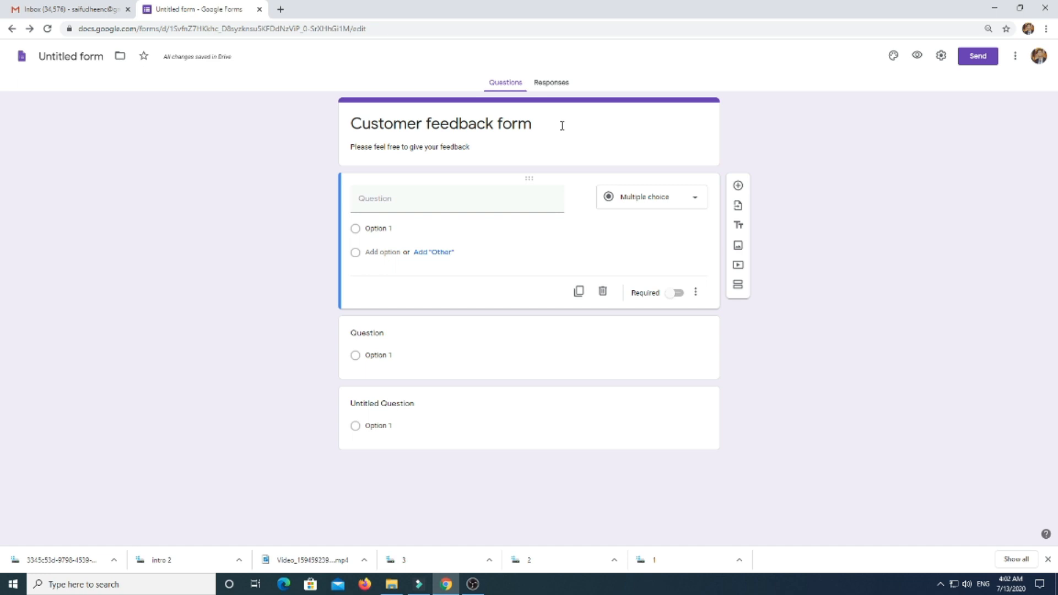
- Rename the form file from its untitled name to "Customer feedback form", matching the form title
{"action": "triple_click", "coordinate": [445, 123]}
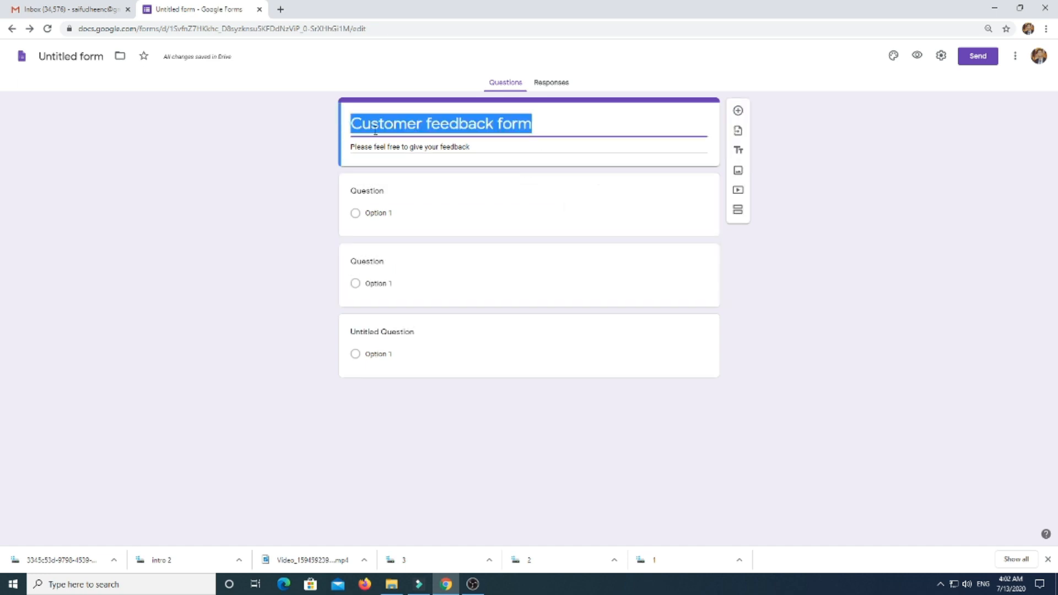
{"action": "left_click", "coordinate": [564, 123]}
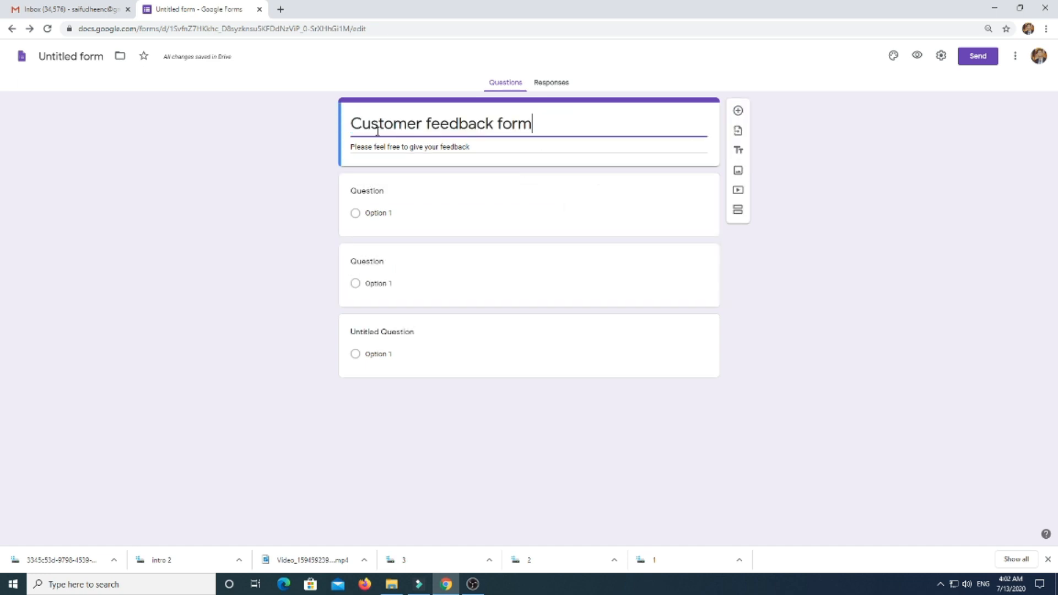
{"action": "triple_click", "coordinate": [355, 123]}
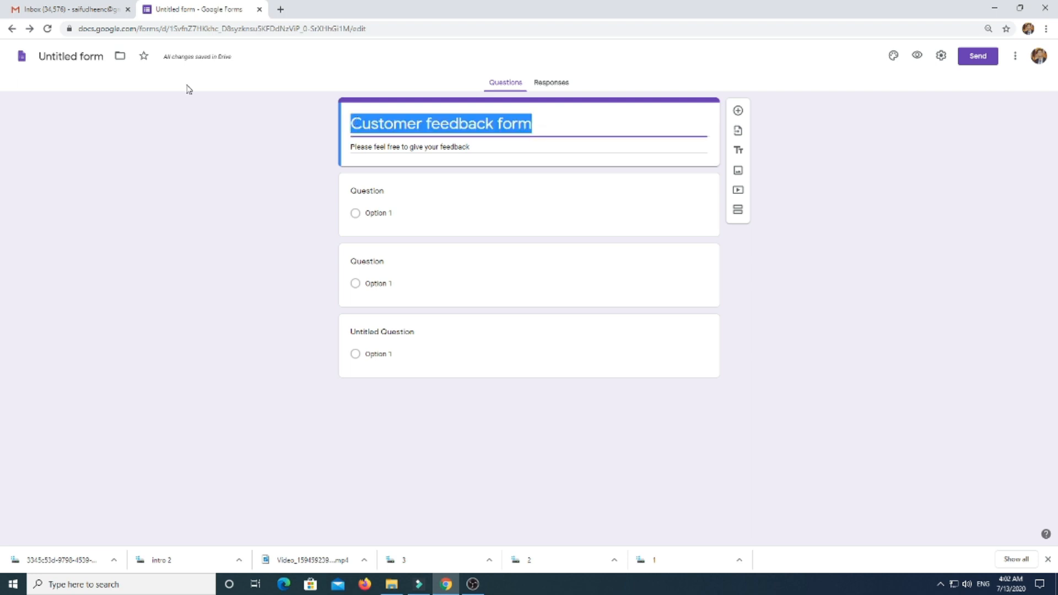
{"action": "left_click", "coordinate": [85, 57]}
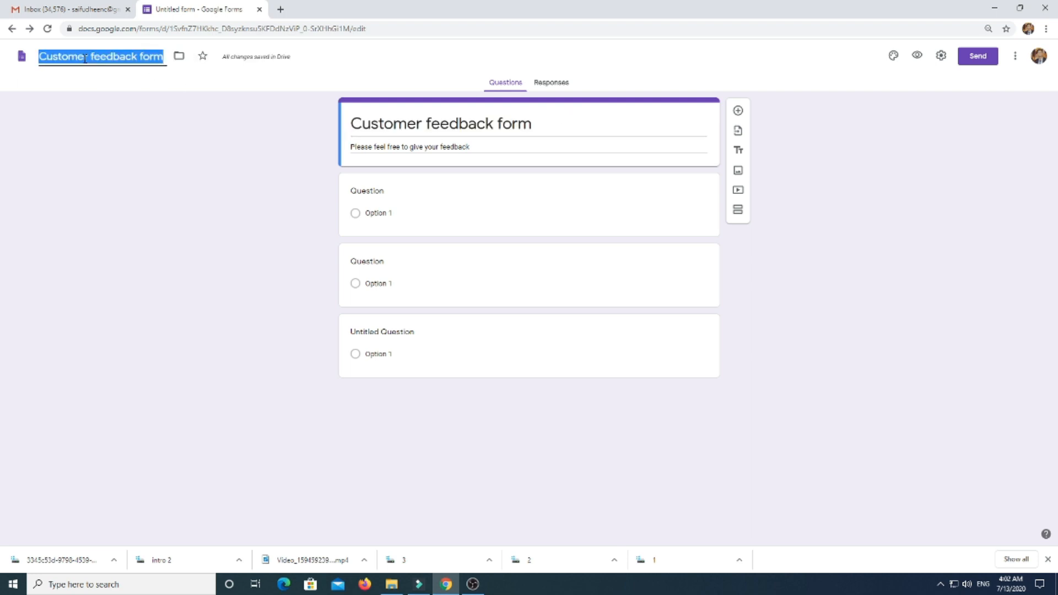
{"action": "left_click", "coordinate": [183, 107]}
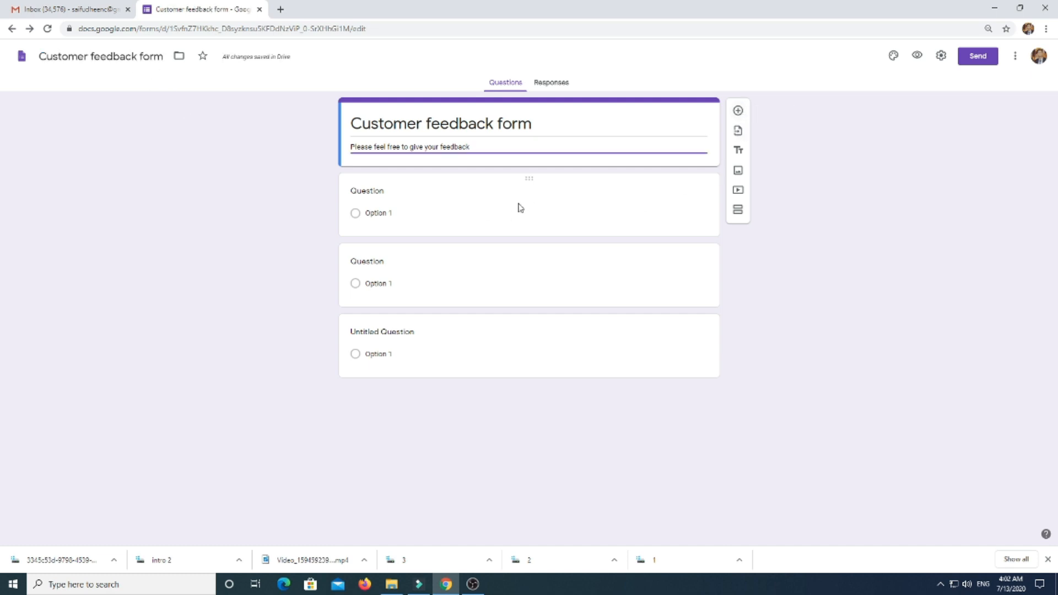
- Add a required short-answer question titled "Customer name" directly below the form header
{"action": "left_click", "coordinate": [739, 111]}
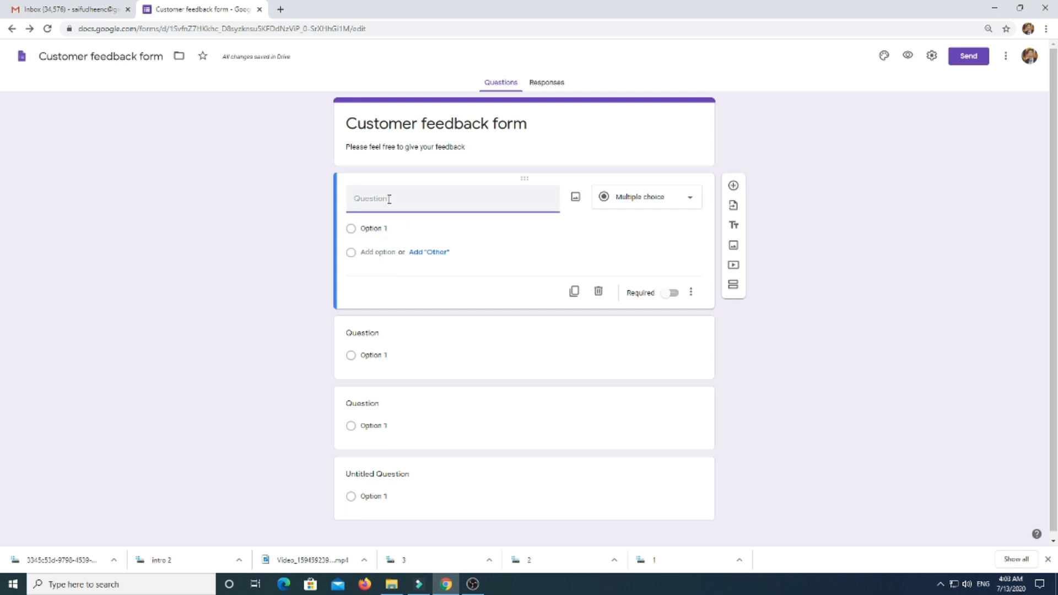
{"action": "type", "text": "Customer name"}
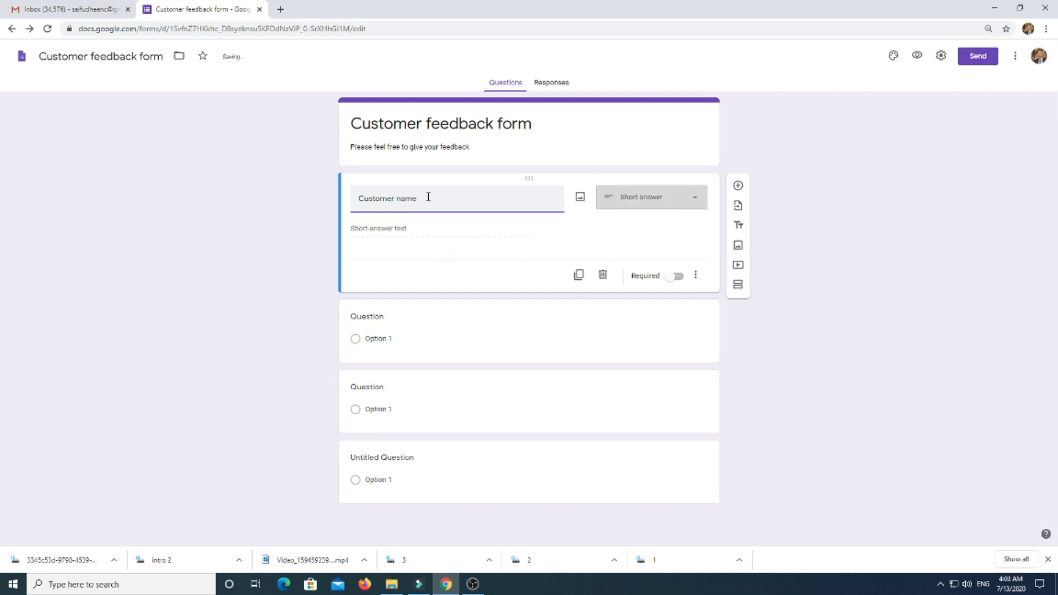
{"action": "left_click", "coordinate": [696, 203]}
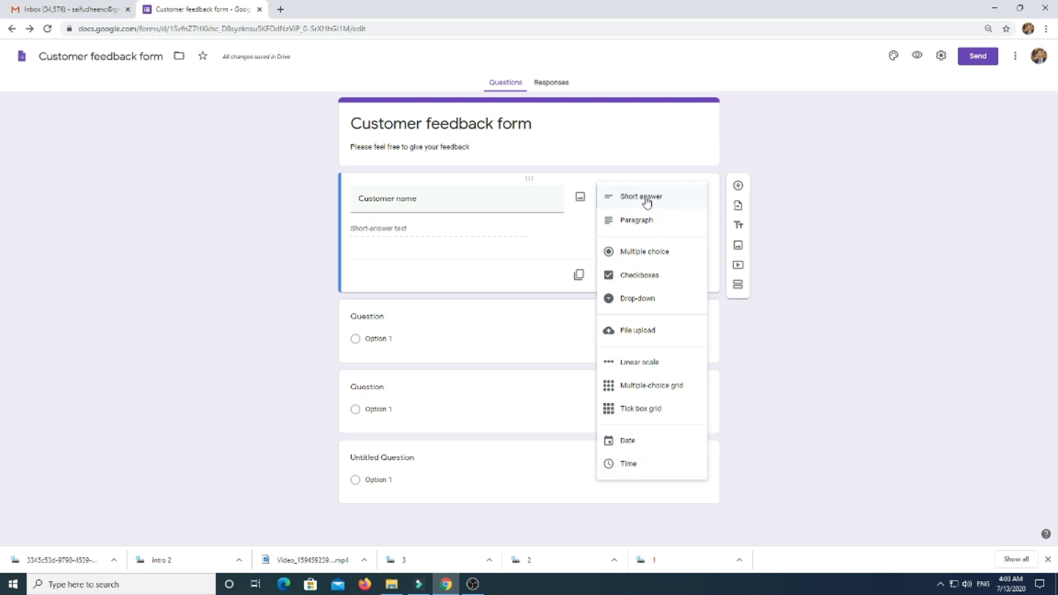
{"action": "left_click", "coordinate": [470, 202]}
{"action": "left_click", "coordinate": [470, 202]}
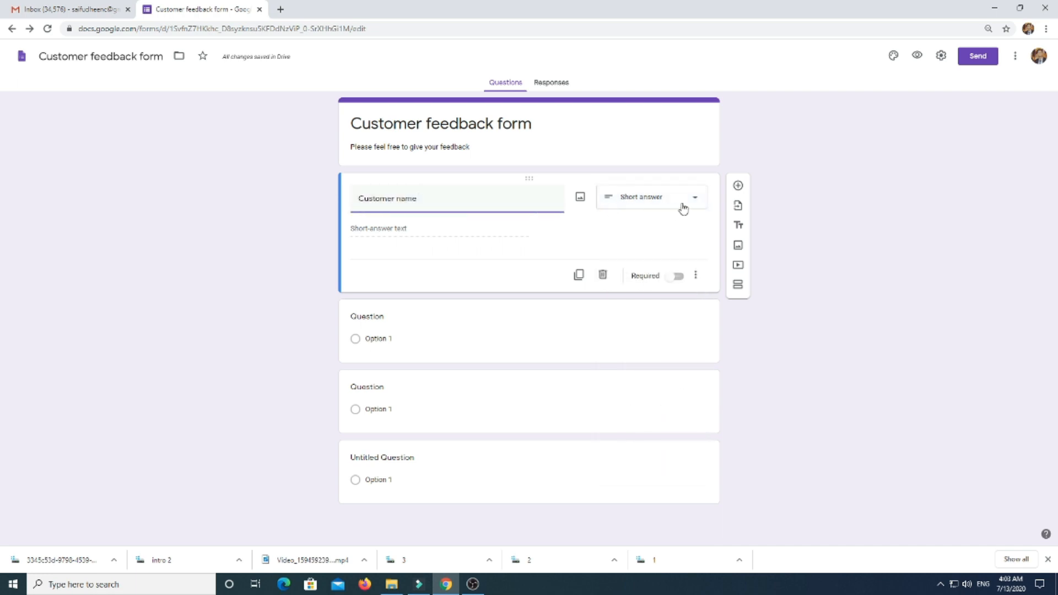
{"action": "left_click", "coordinate": [393, 232]}
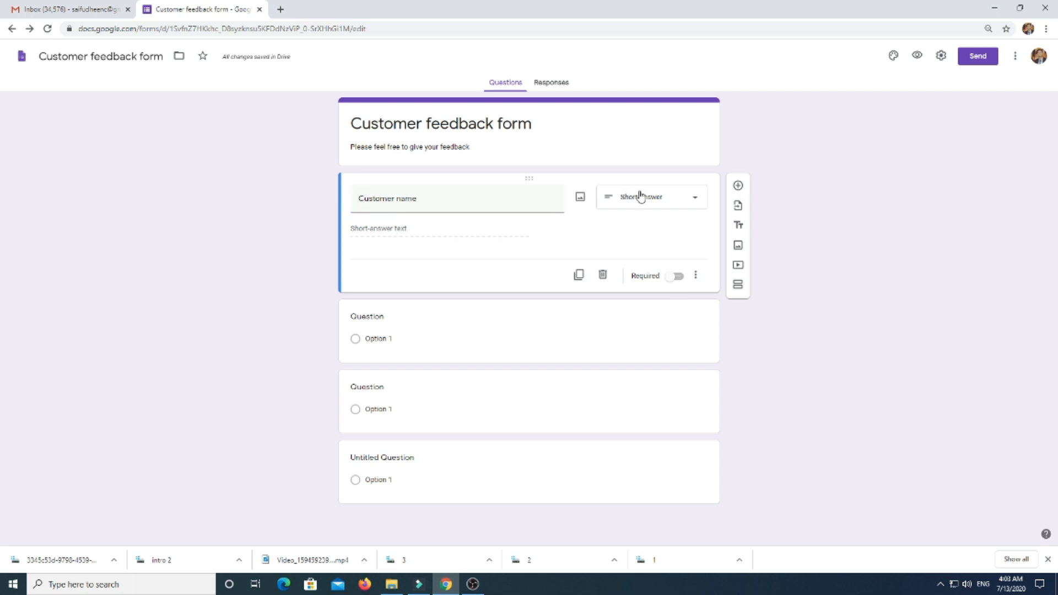
{"action": "left_click", "coordinate": [680, 277]}
{"action": "triple_click", "coordinate": [427, 199]}
{"action": "left_click", "coordinate": [427, 198]}
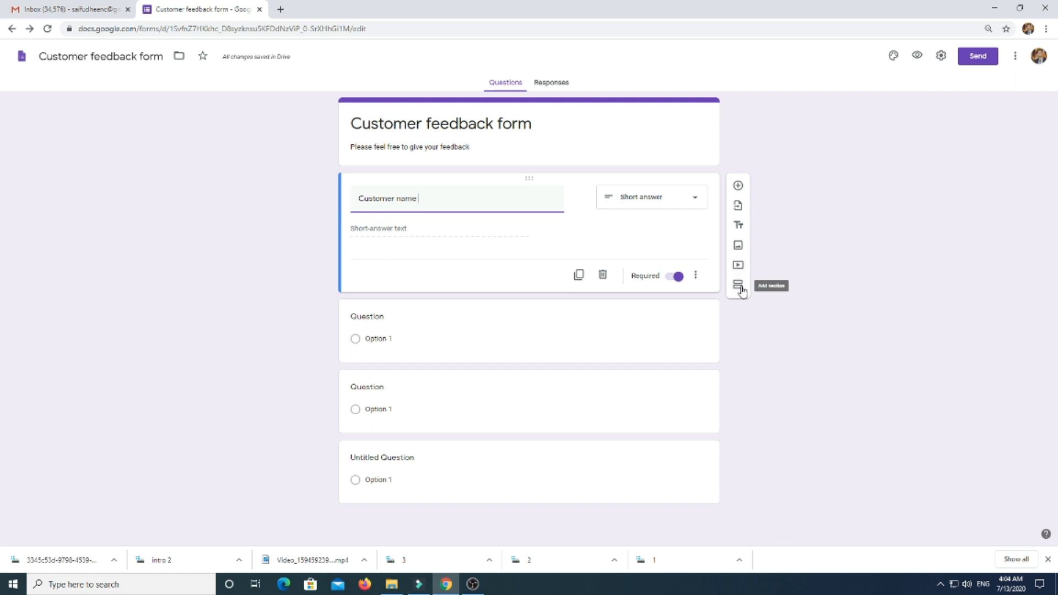
- Add a required short-answer question titled "Customer ID" below the customer name question
{"action": "left_click", "coordinate": [739, 186]}
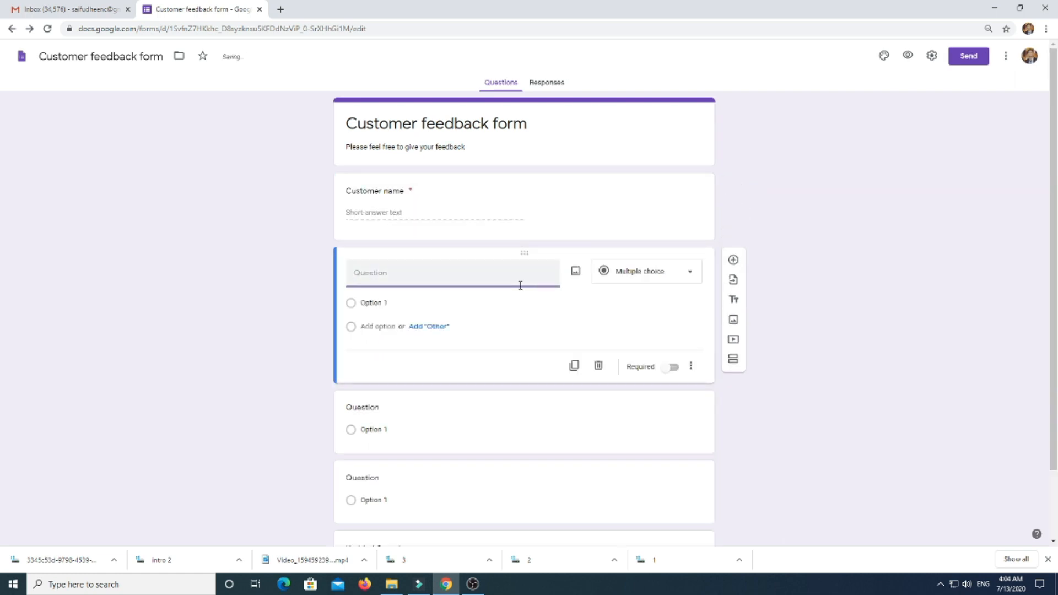
{"action": "type", "text": "Custom"}
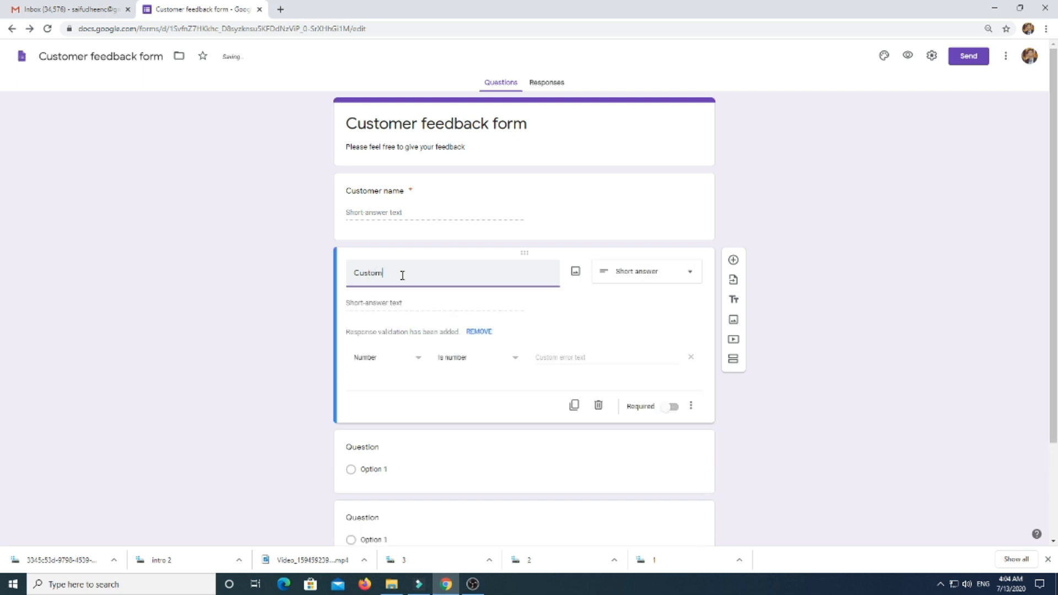
{"action": "type", "text": "er ID"}
{"action": "left_click", "coordinate": [671, 407]}
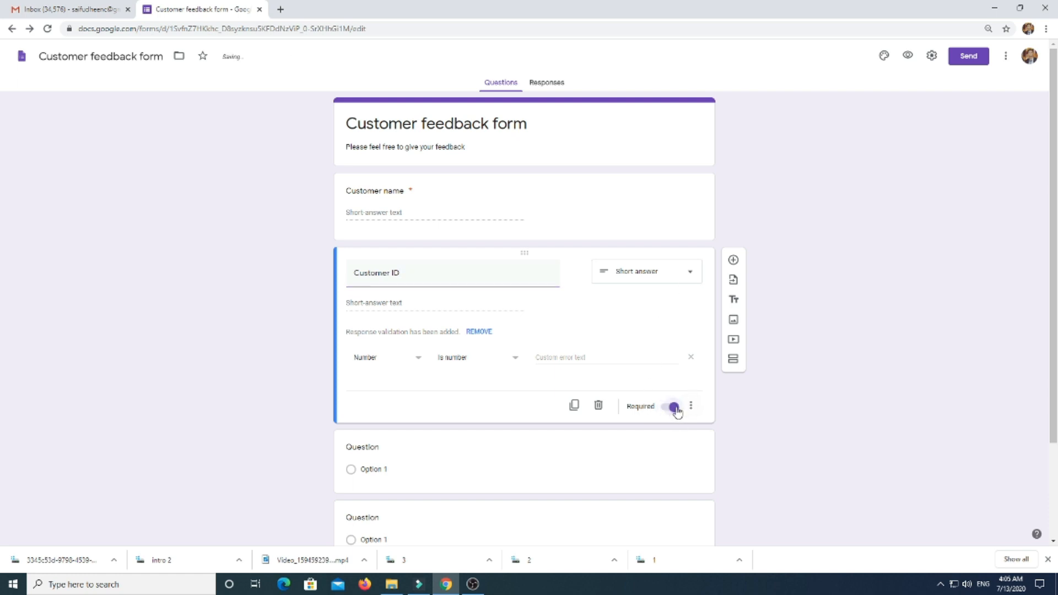
- Add a multiple-choice question reading "Have you satisfied with the product ?" below the Customer ID question
{"action": "scroll", "coordinate": [715, 401], "scroll_direction": "down", "scroll_amount": 3}
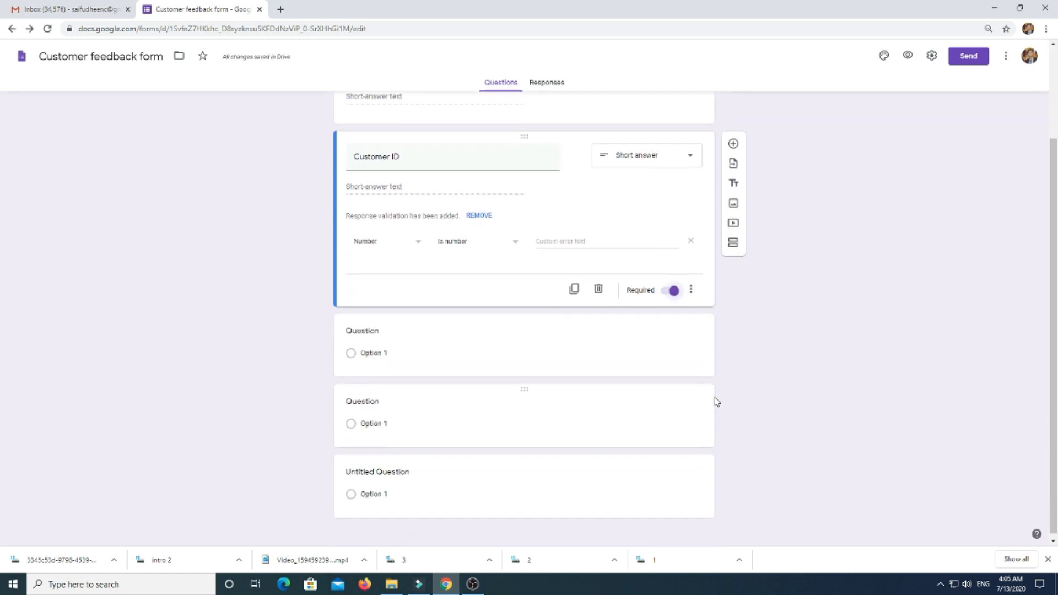
{"action": "left_click", "coordinate": [733, 140]}
{"action": "left_click", "coordinate": [435, 229]}
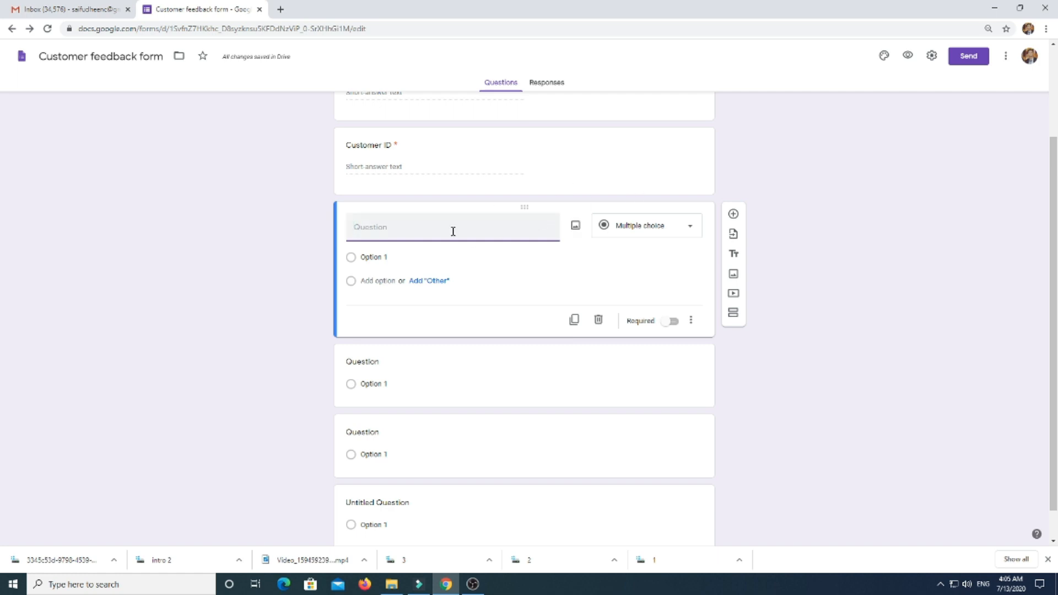
{"action": "type", "text": "hAVE YOU SATIS"}
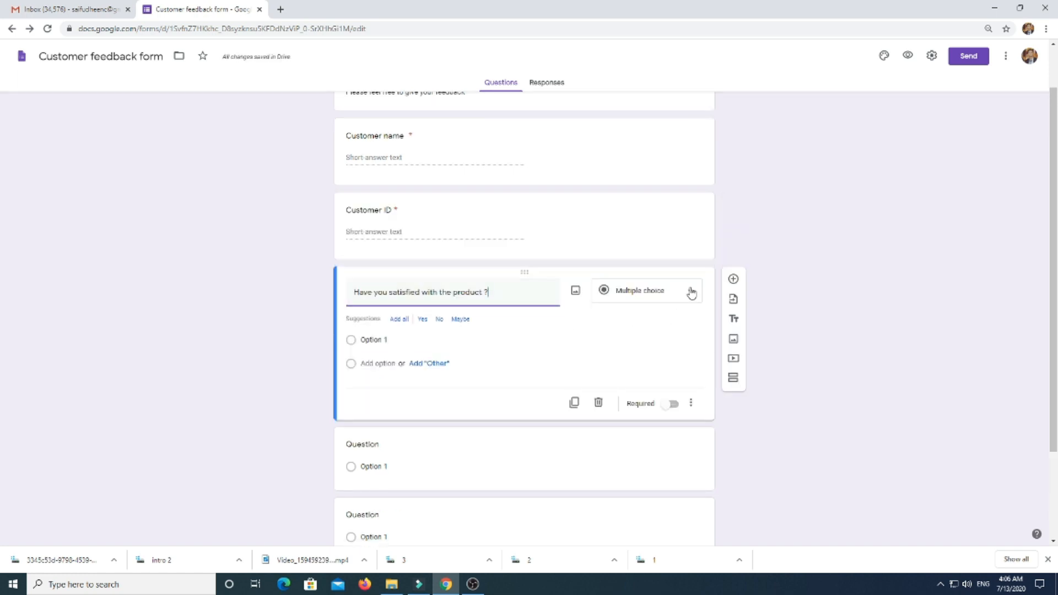
{"action": "left_click", "coordinate": [689, 291]}
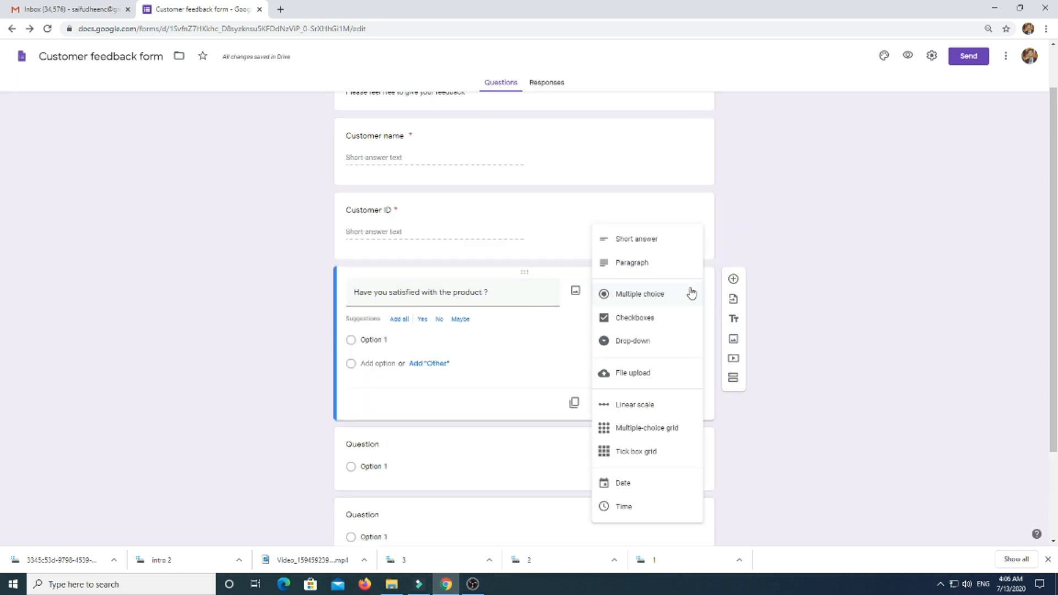
{"action": "left_click", "coordinate": [653, 294]}
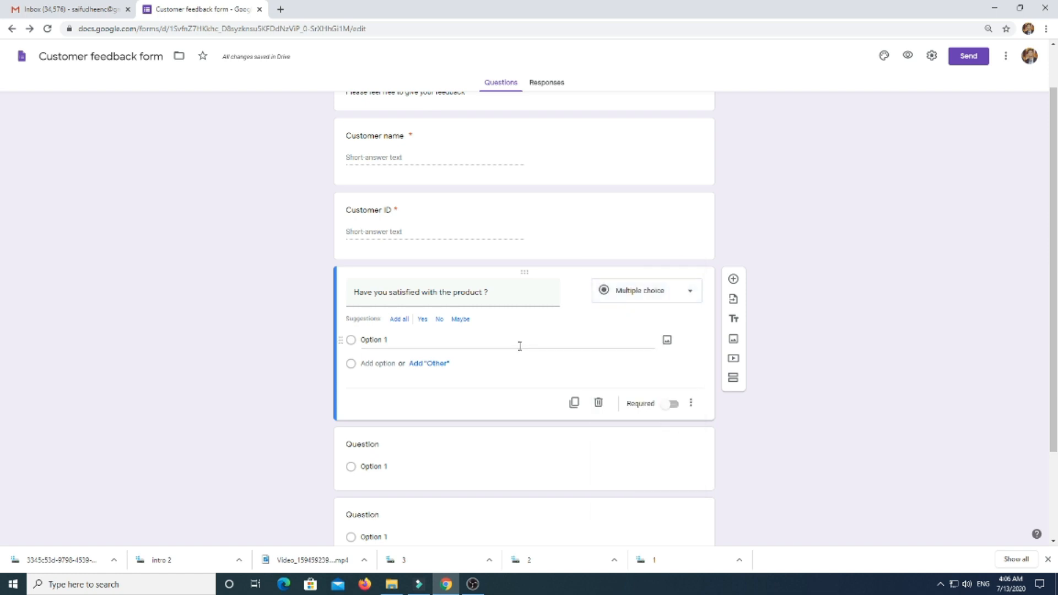
- Give the product satisfaction question the suggested options Yes and No, and make it required
{"action": "left_click", "coordinate": [423, 320]}
{"action": "left_click", "coordinate": [422, 320]}
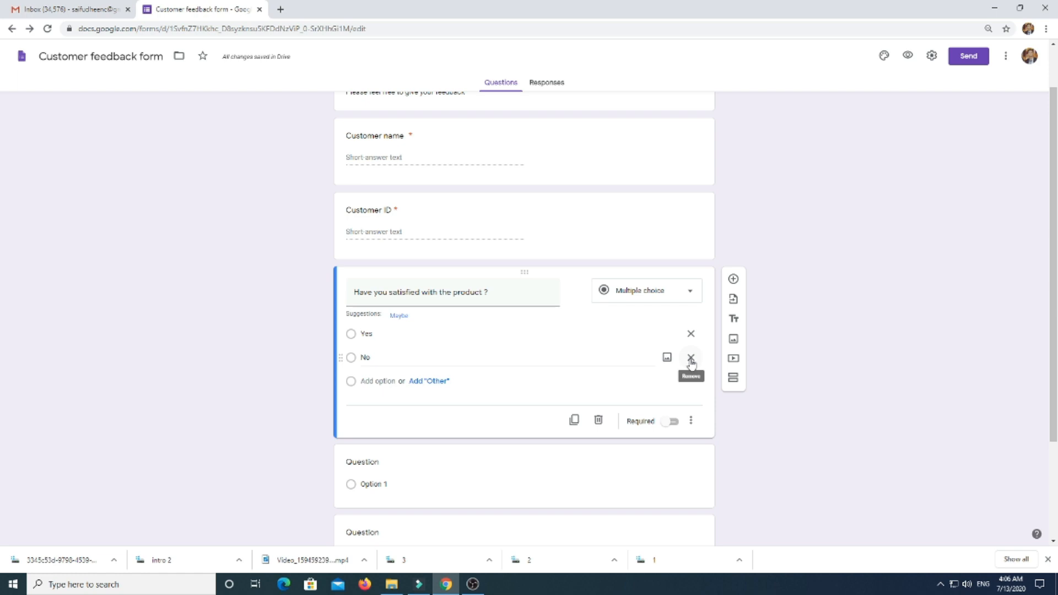
{"action": "left_click", "coordinate": [677, 421]}
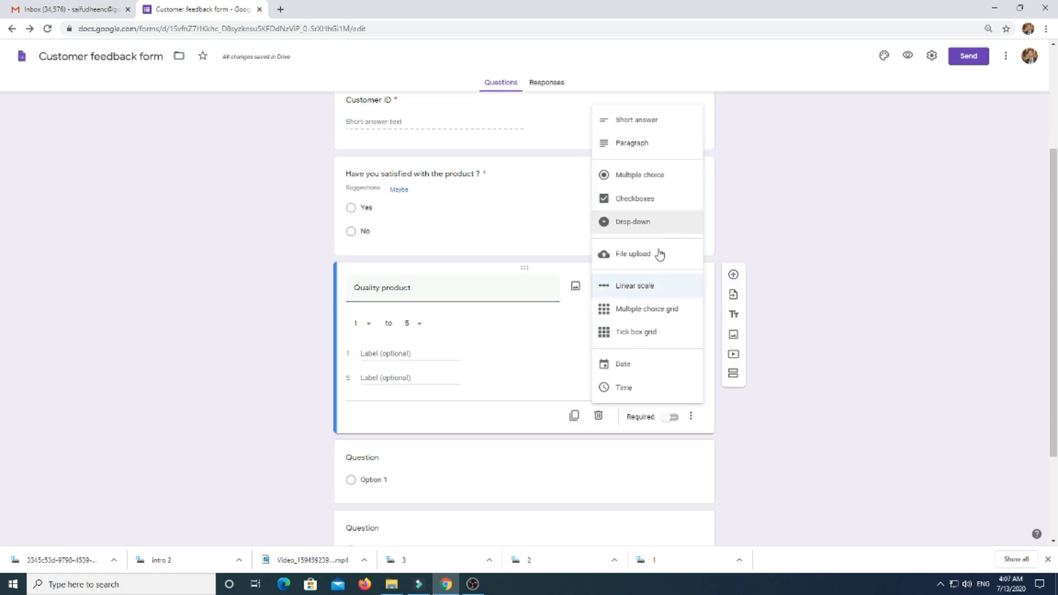
{"action": "left_click", "coordinate": [666, 288]}
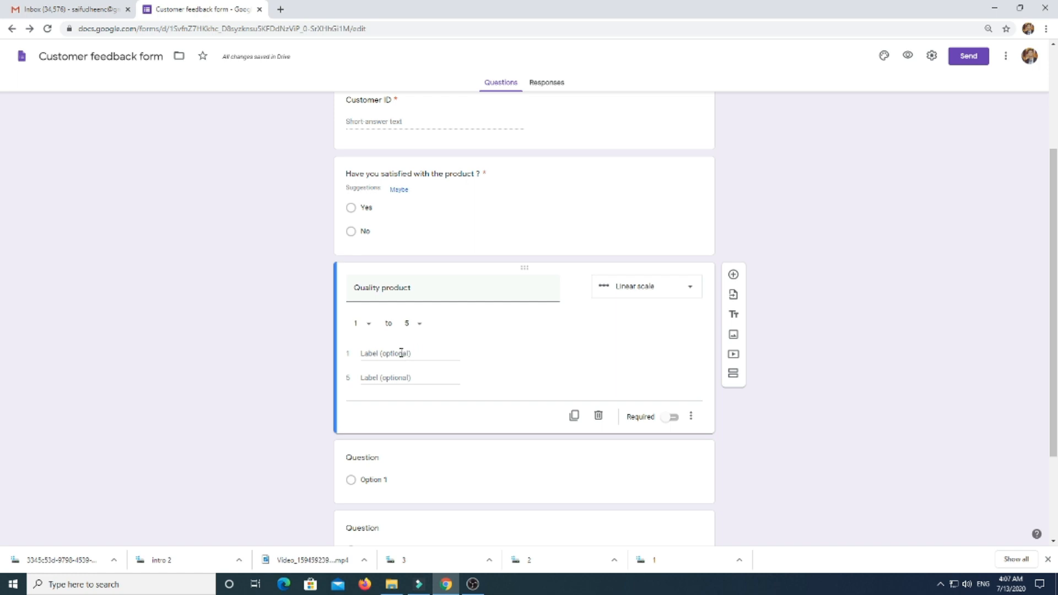
{"action": "left_click", "coordinate": [372, 355]}
{"action": "left_click", "coordinate": [407, 378]}
- Make "Quality product" a required multiple-choice question with the options Excellent, Good, Fair and Poor
{"action": "left_click", "coordinate": [690, 291]}
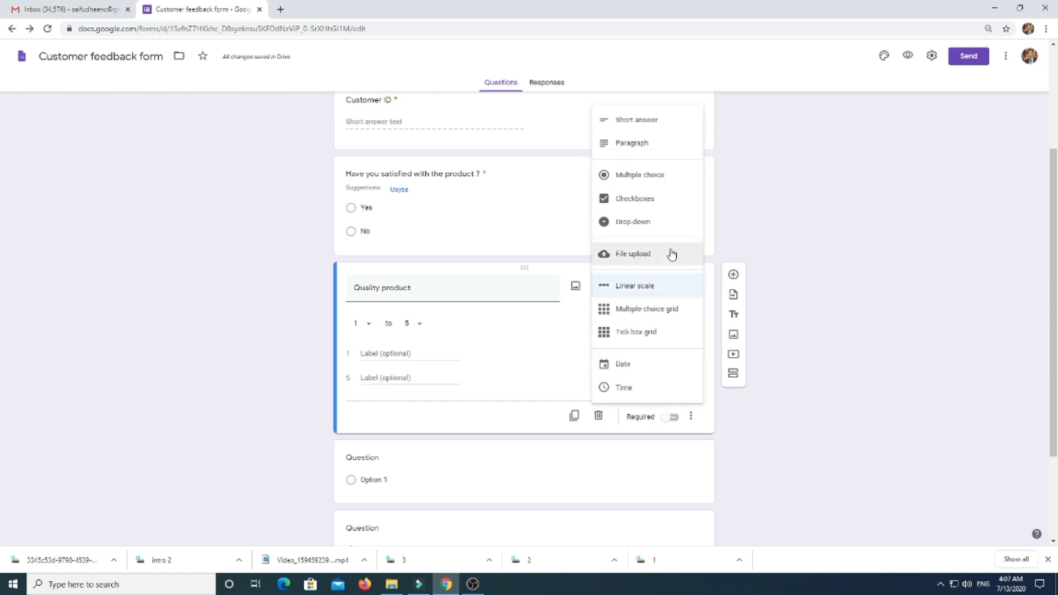
{"action": "left_click", "coordinate": [659, 183]}
{"action": "left_click", "coordinate": [369, 319]}
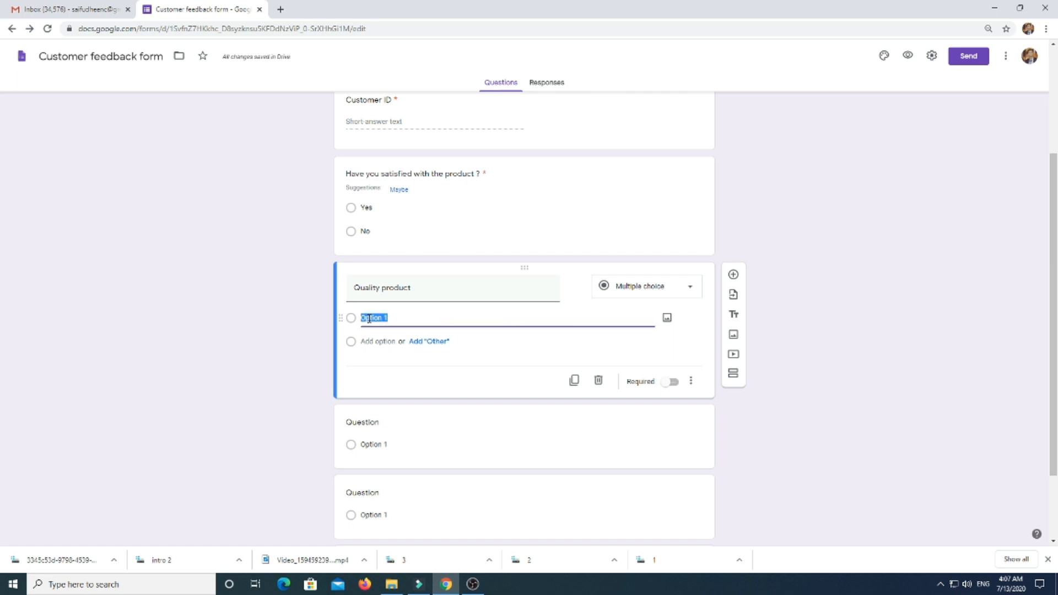
{"action": "type", "text": "Excellent"}
{"action": "left_click", "coordinate": [388, 359]}
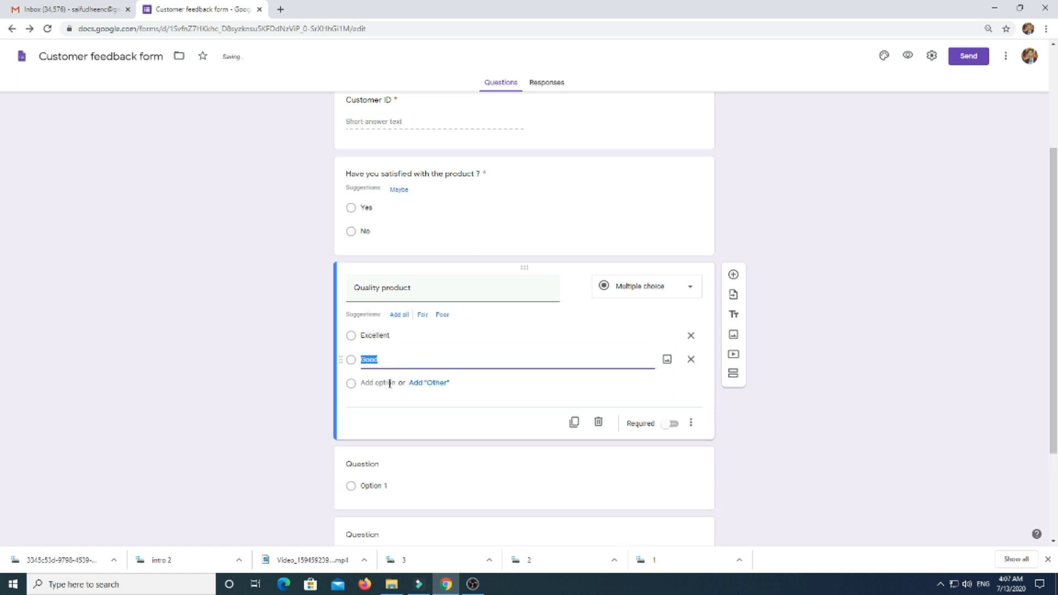
{"action": "left_click", "coordinate": [390, 384]}
{"action": "left_click", "coordinate": [375, 404]}
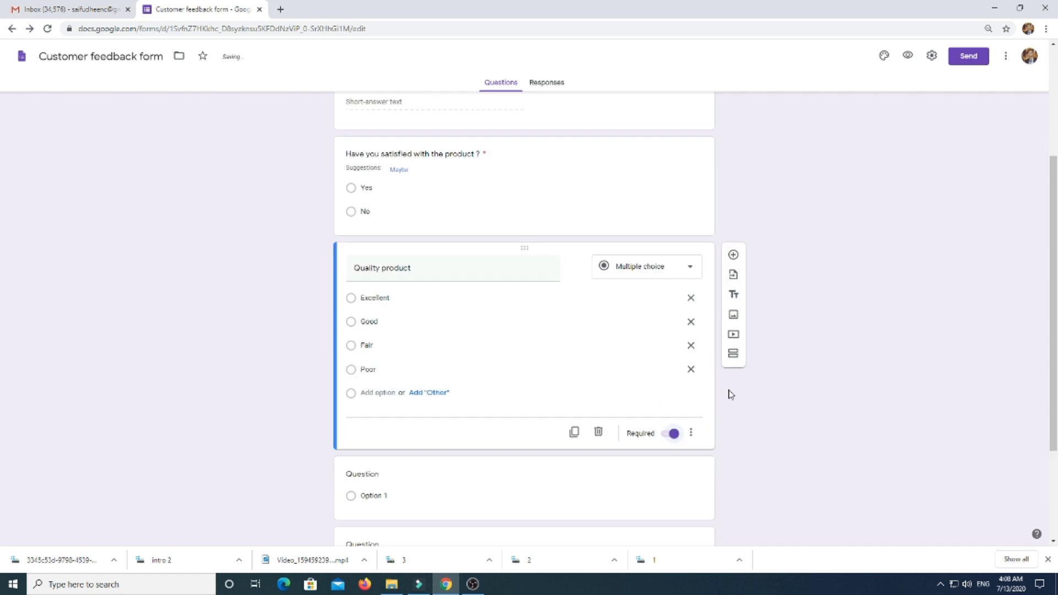
- Delete the unused blank questions below the "Quality product" question
{"action": "scroll", "coordinate": [731, 395], "scroll_direction": "up", "scroll_amount": 1}
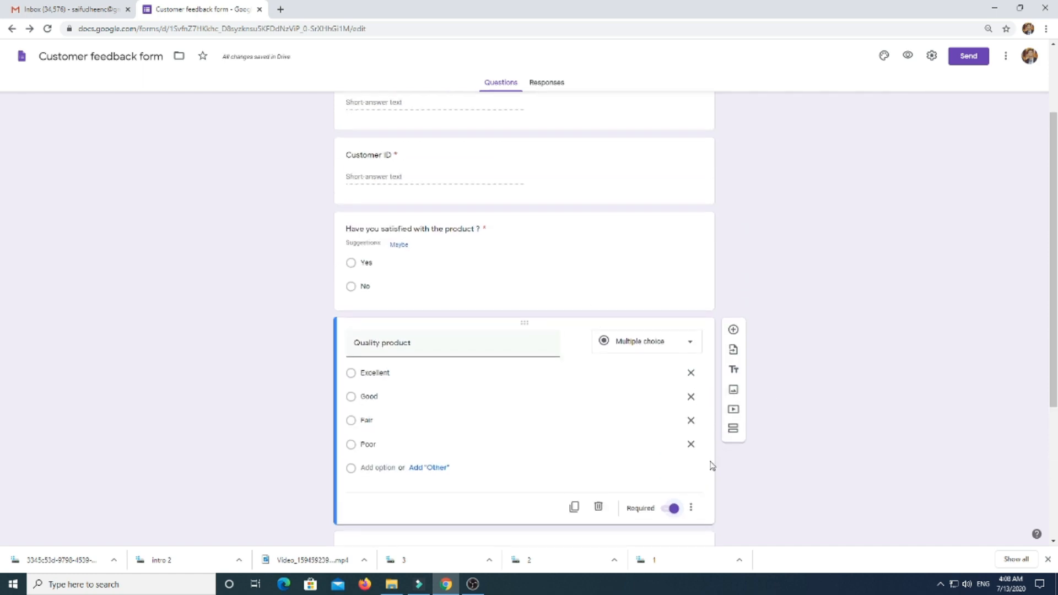
{"action": "left_click", "coordinate": [733, 330]}
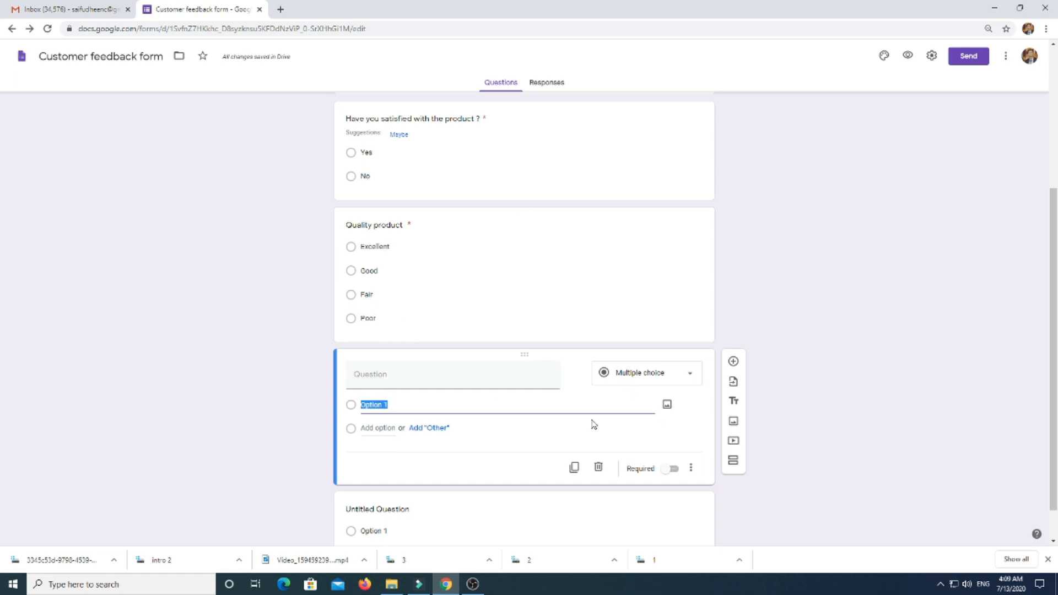
{"action": "left_click", "coordinate": [598, 469]}
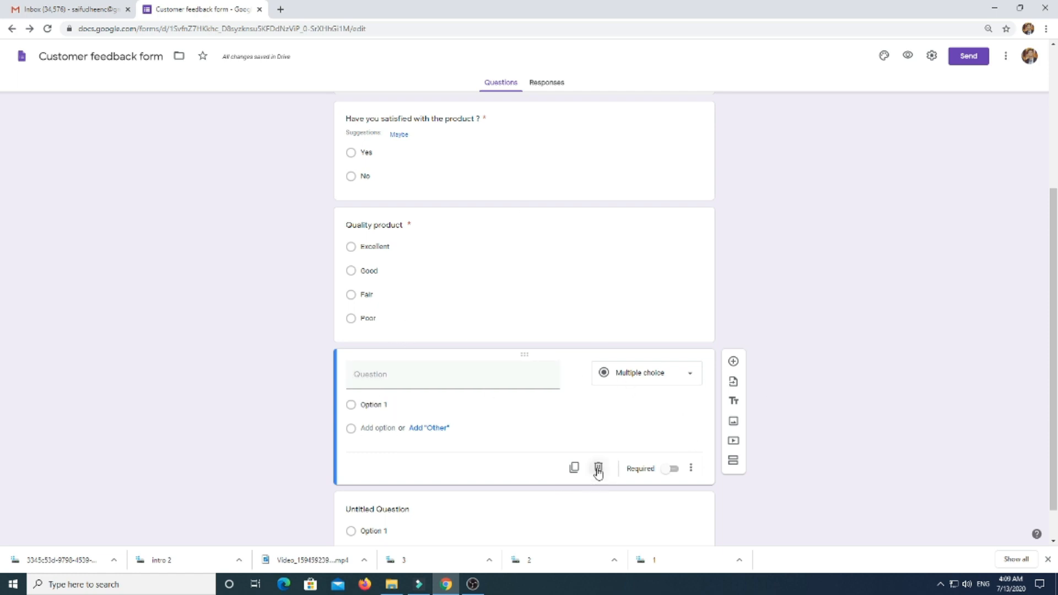
{"action": "left_click", "coordinate": [696, 470]}
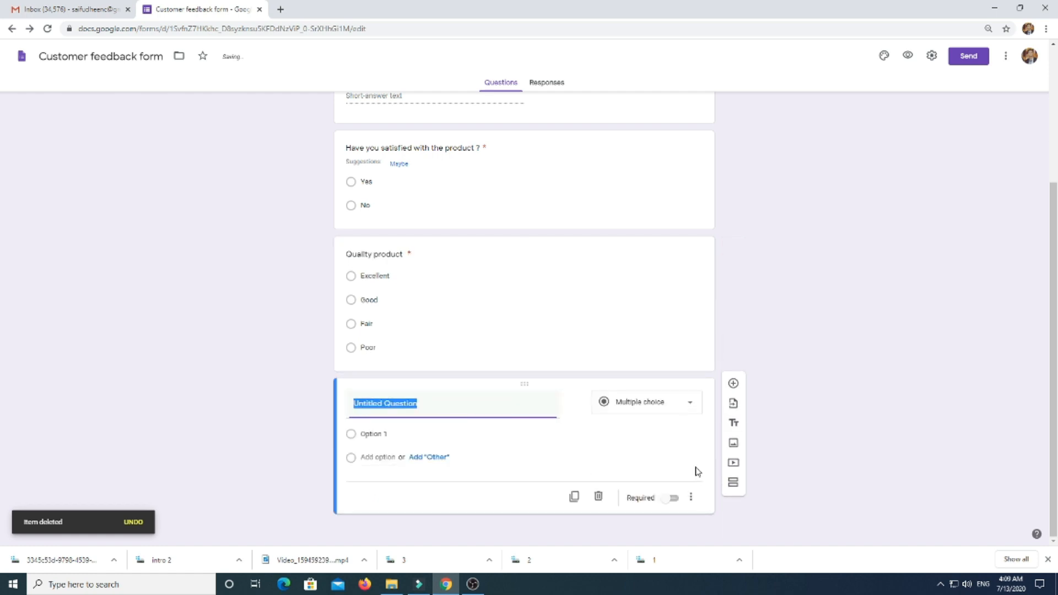
{"action": "left_click", "coordinate": [599, 497]}
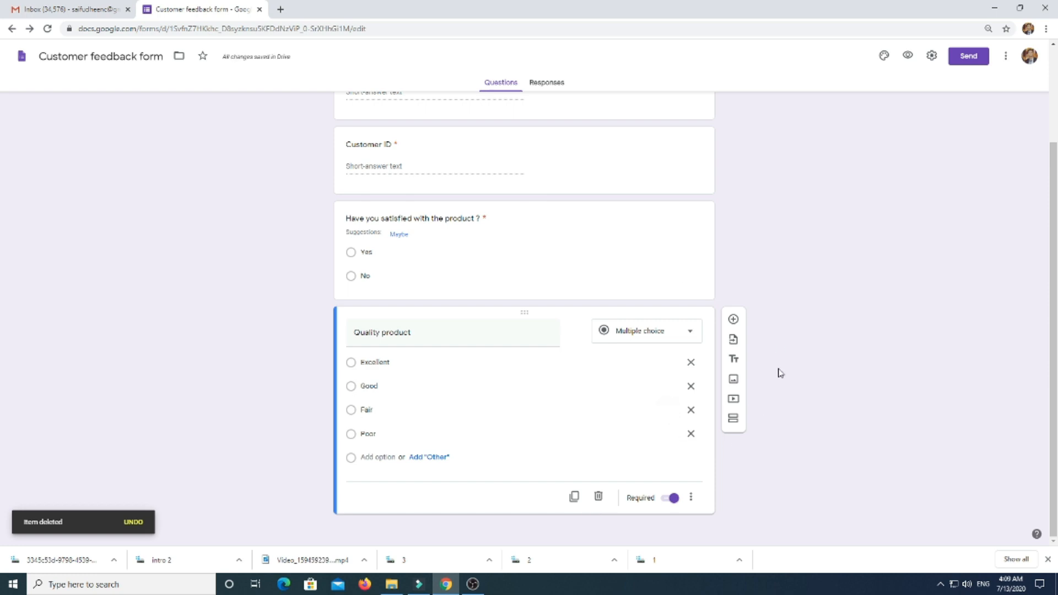
- Open the form settings and look through the general, presentation and quiz options
{"action": "scroll", "coordinate": [778, 373], "scroll_direction": "up", "scroll_amount": 3}
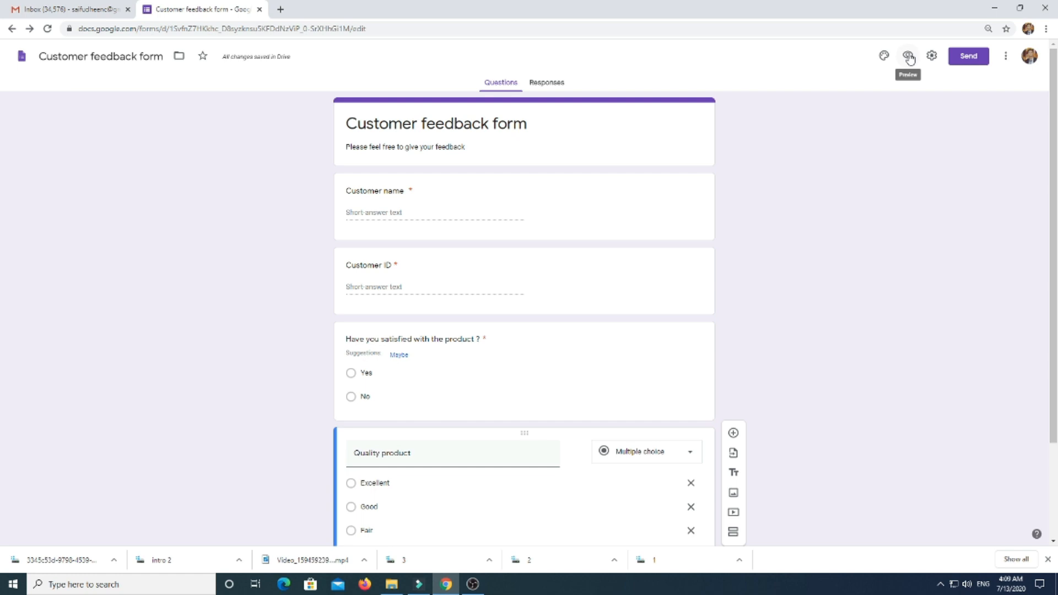
{"action": "left_click", "coordinate": [932, 55]}
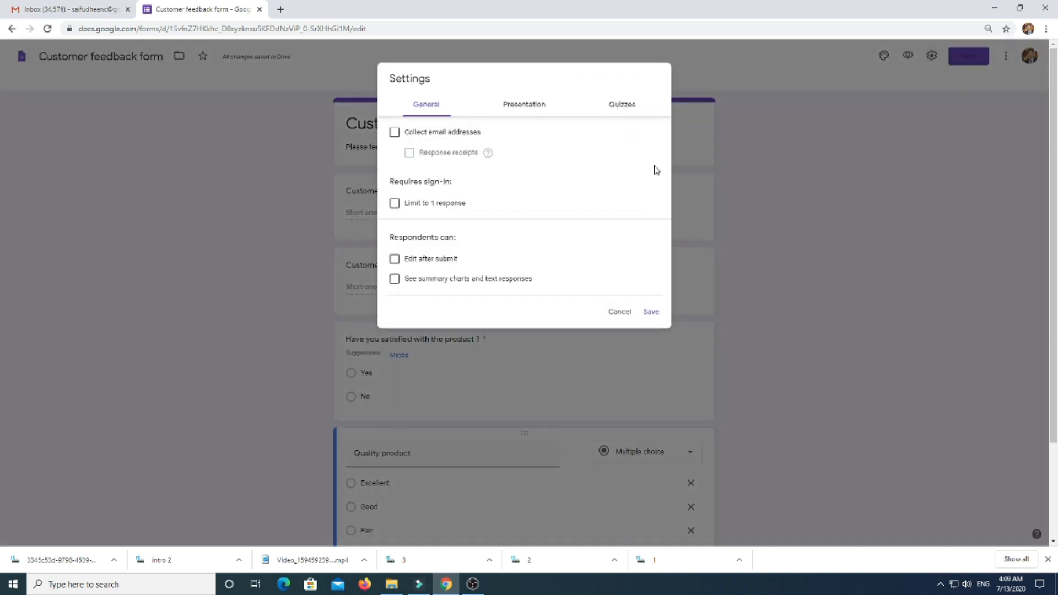
{"action": "left_click", "coordinate": [520, 106]}
{"action": "left_click", "coordinate": [620, 109]}
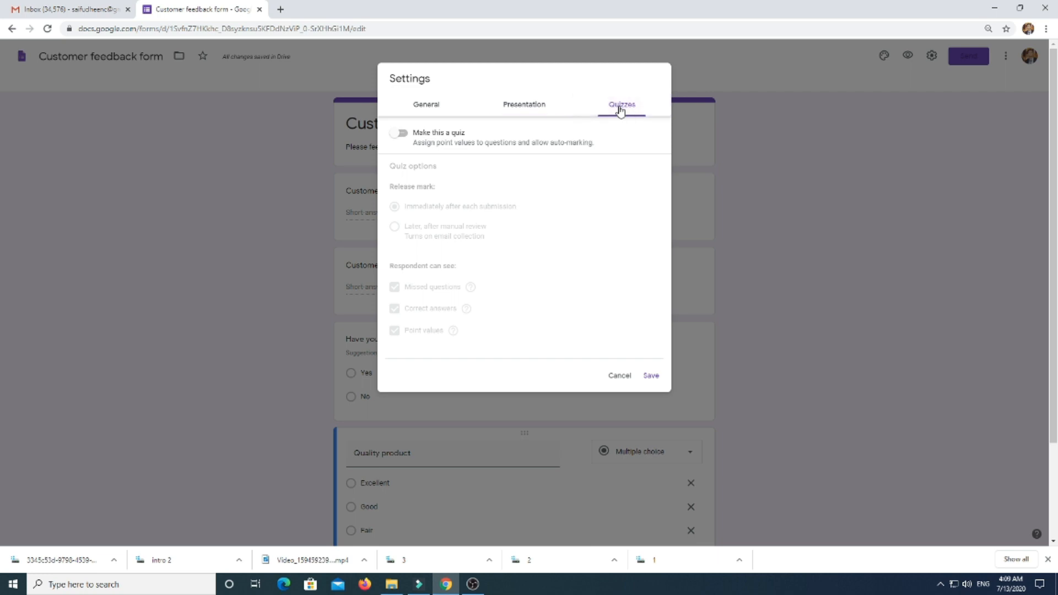
- Try quiz mode with marks released later after manual review, toggle what respondents can see, and turn quiz mode off
{"action": "left_click", "coordinate": [404, 134]}
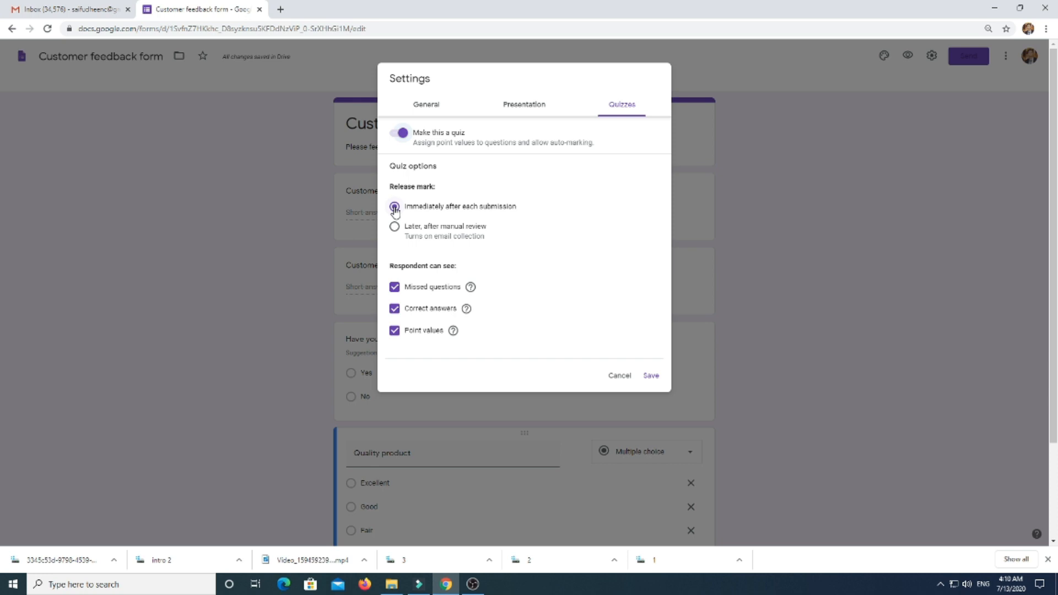
{"action": "left_click", "coordinate": [395, 227]}
{"action": "left_click", "coordinate": [394, 228]}
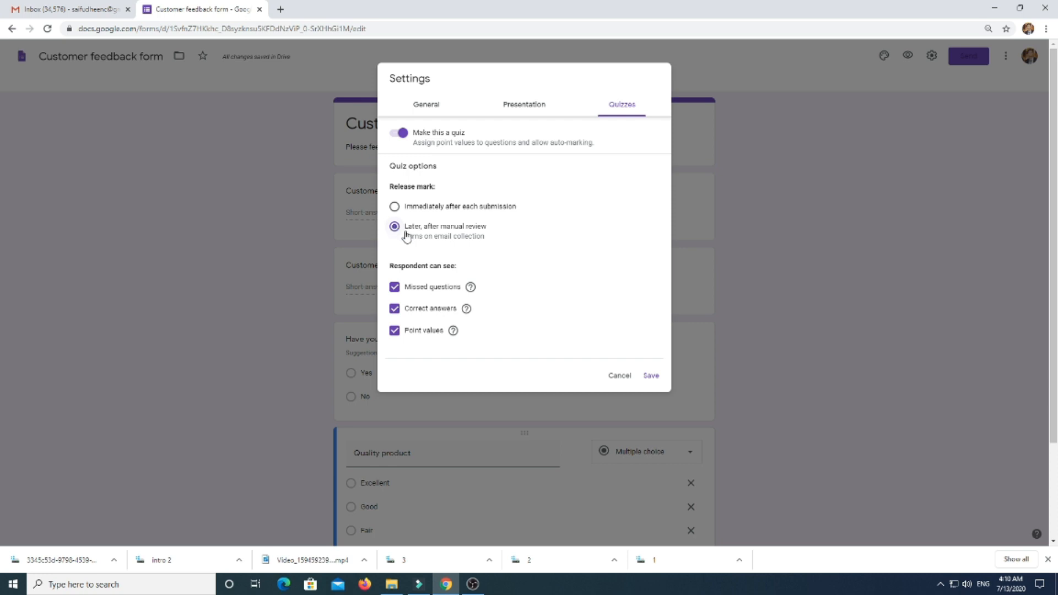
{"action": "left_click", "coordinate": [394, 288]}
{"action": "left_click", "coordinate": [395, 308]}
{"action": "left_click", "coordinate": [395, 331]}
{"action": "left_click", "coordinate": [395, 332]}
{"action": "left_click", "coordinate": [395, 311]}
{"action": "left_click", "coordinate": [396, 290]}
{"action": "left_click", "coordinate": [399, 133]}
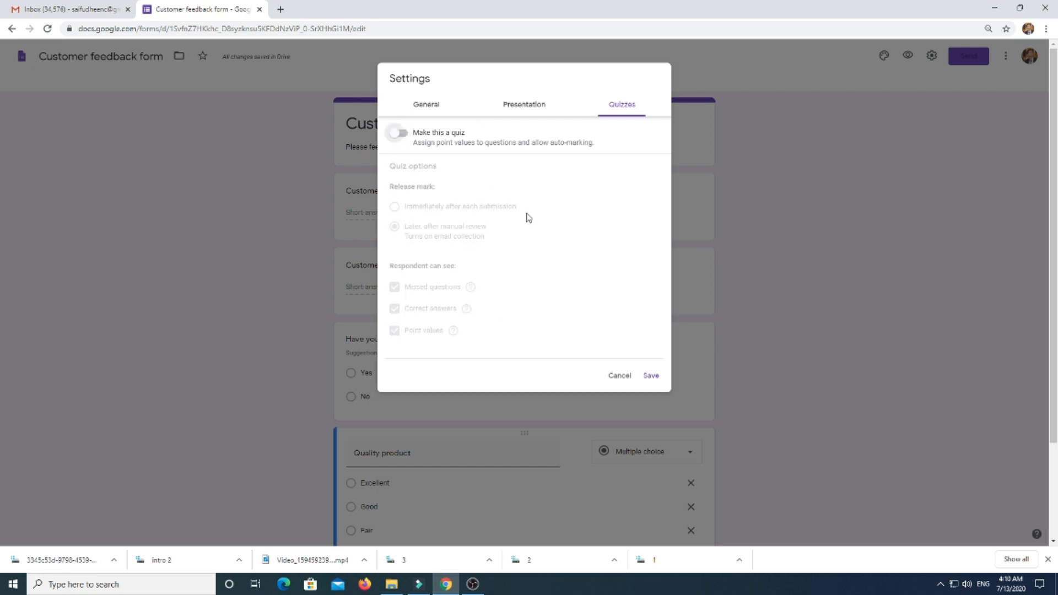
- Set the form to collect email addresses, limit to 1 response and allow editing after submit, and save the settings
{"action": "left_click", "coordinate": [518, 108]}
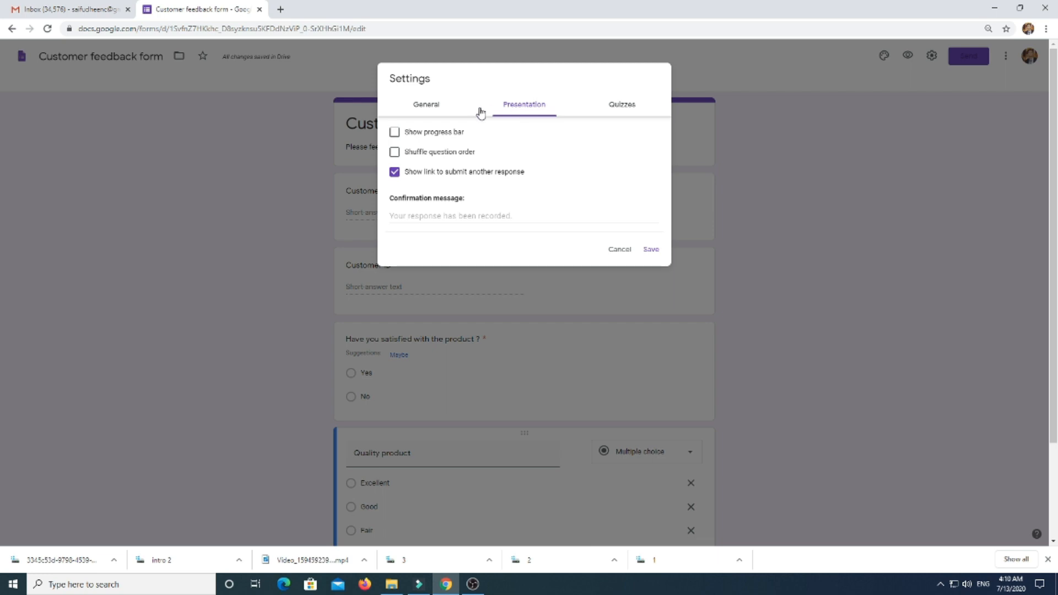
{"action": "left_click", "coordinate": [425, 108]}
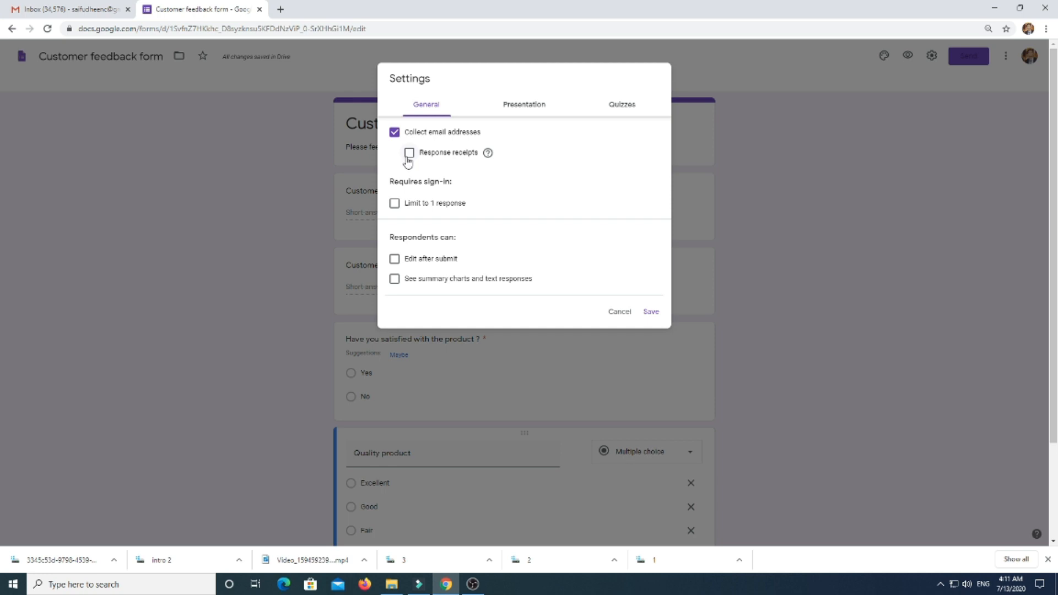
{"action": "left_click", "coordinate": [394, 205]}
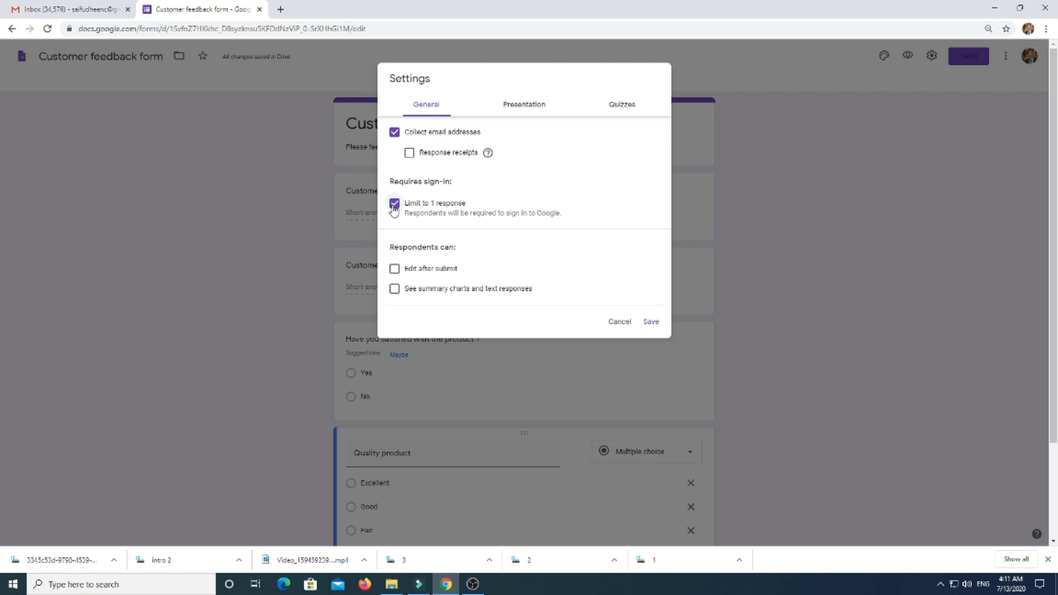
{"action": "left_click", "coordinate": [395, 270]}
{"action": "double_click", "coordinate": [394, 289]}
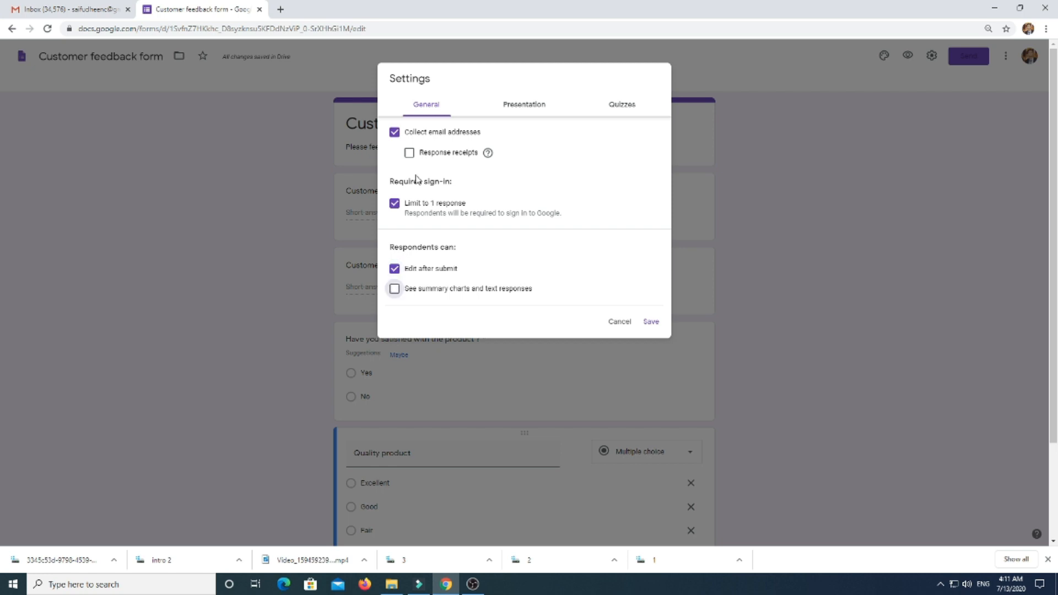
{"action": "left_click", "coordinate": [653, 323]}
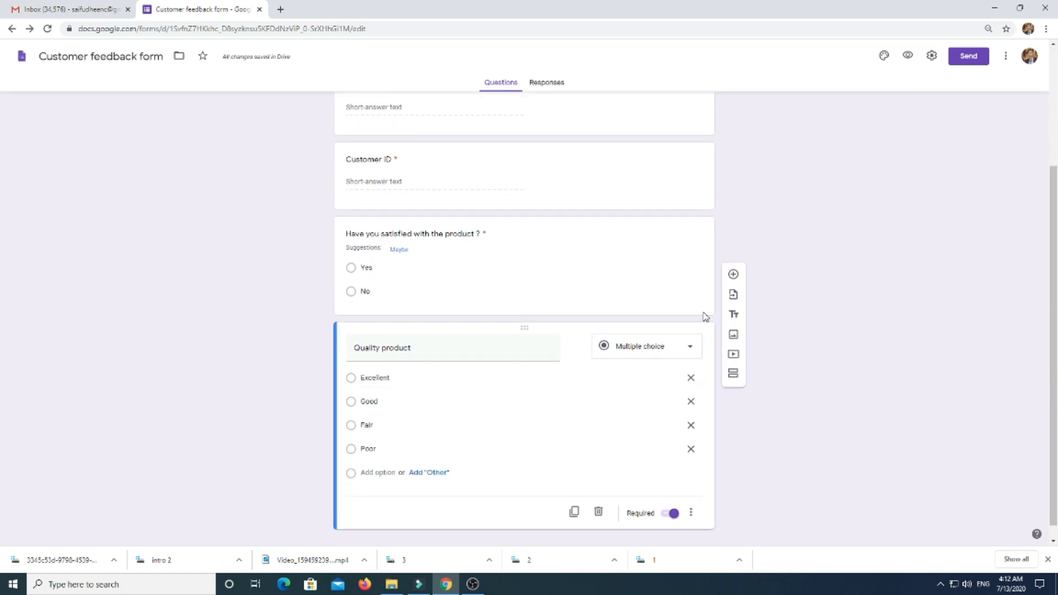
- Preview the customer feedback form and look over all its questions as a respondent
{"action": "scroll", "coordinate": [837, 138], "scroll_direction": "up", "scroll_amount": 3}
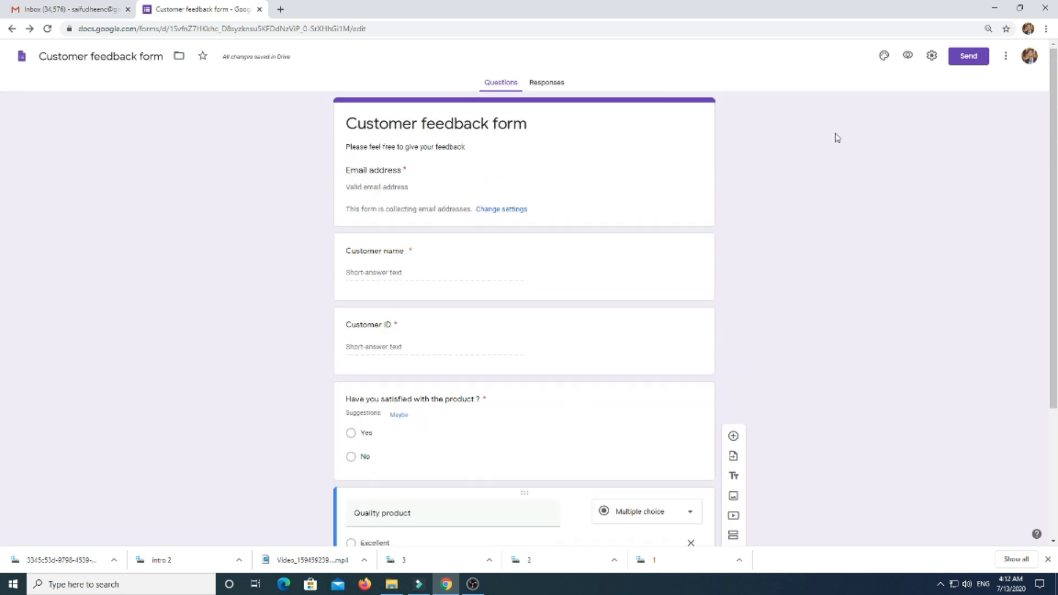
{"action": "left_click", "coordinate": [907, 58]}
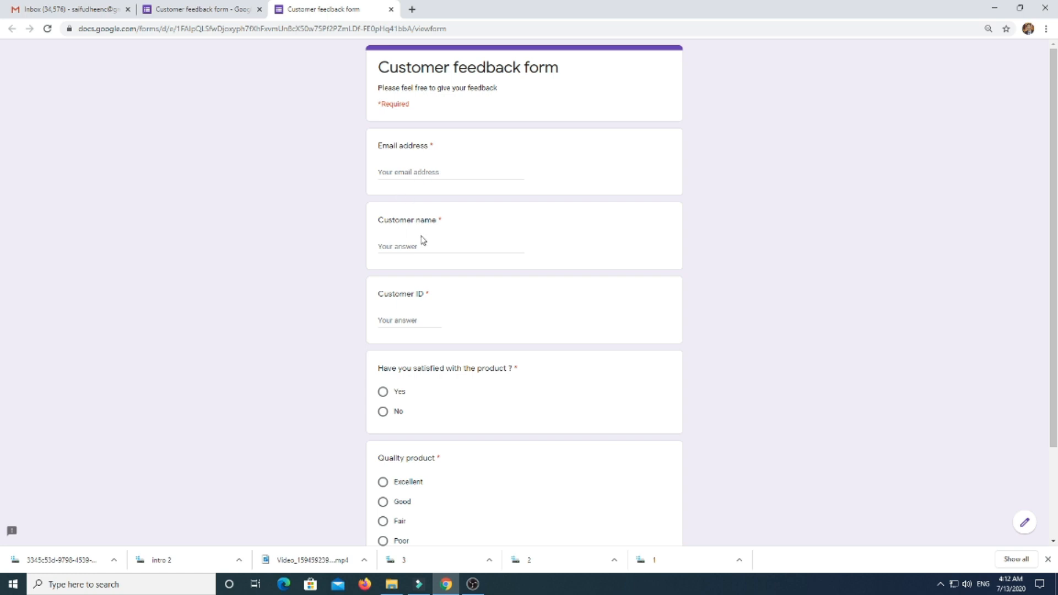
{"action": "scroll", "coordinate": [432, 309], "scroll_direction": "down", "scroll_amount": 2}
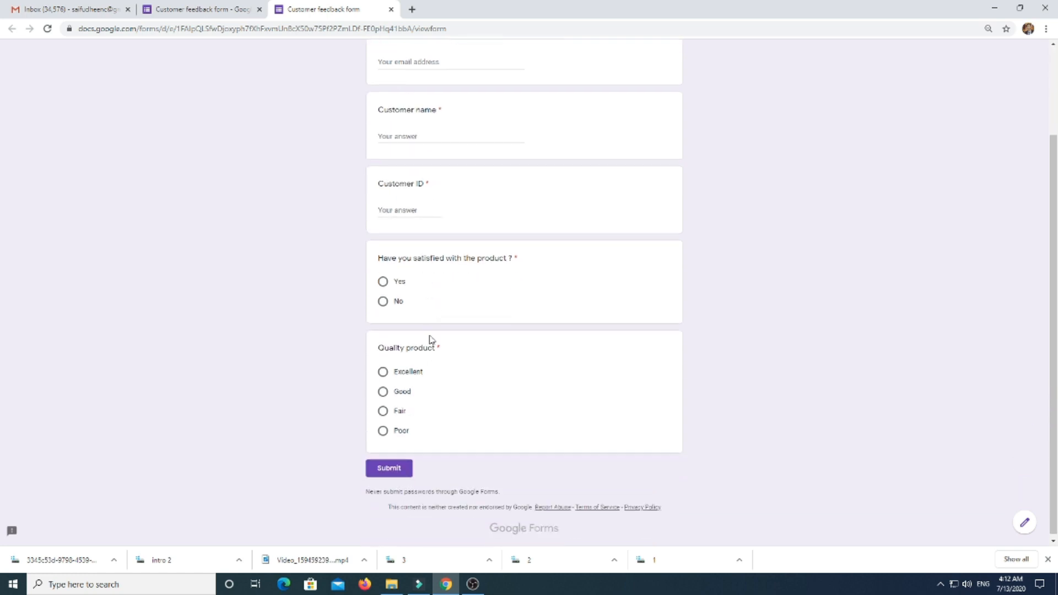
{"action": "scroll", "coordinate": [434, 370], "scroll_direction": "up", "scroll_amount": 2}
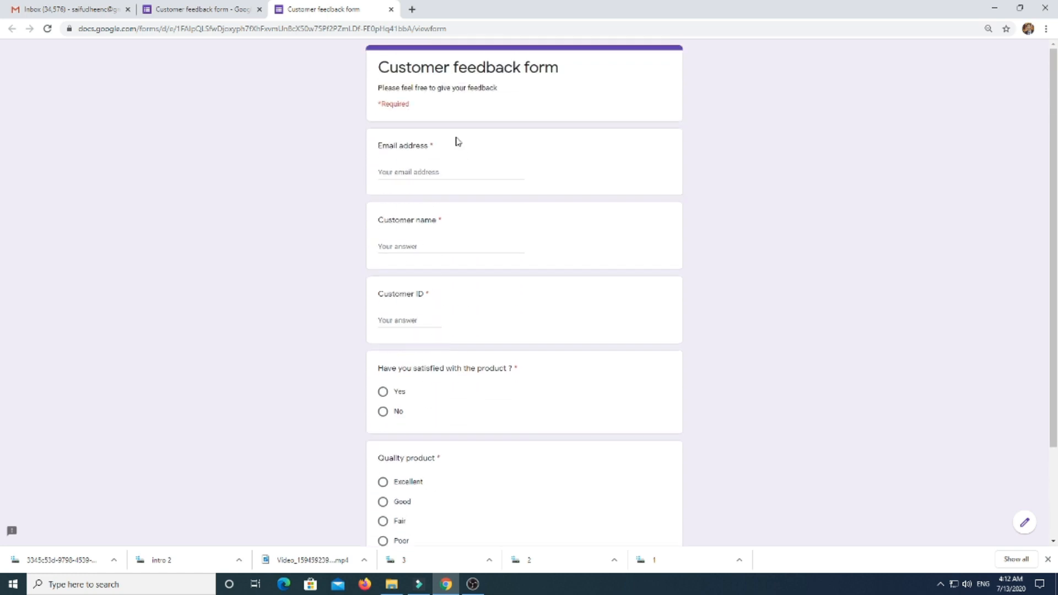
- Fill in the email address, customer name and customer ID, answer Yes for satisfaction and Good for quality, and submit the response
{"action": "left_click", "coordinate": [406, 171]}
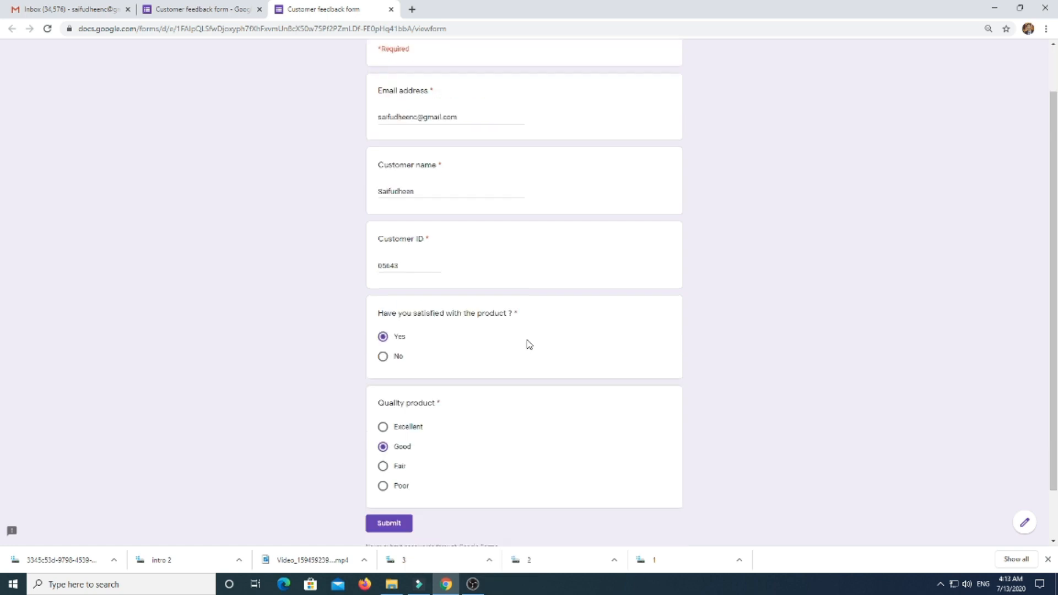
{"action": "scroll", "coordinate": [526, 345], "scroll_direction": "up", "scroll_amount": 1}
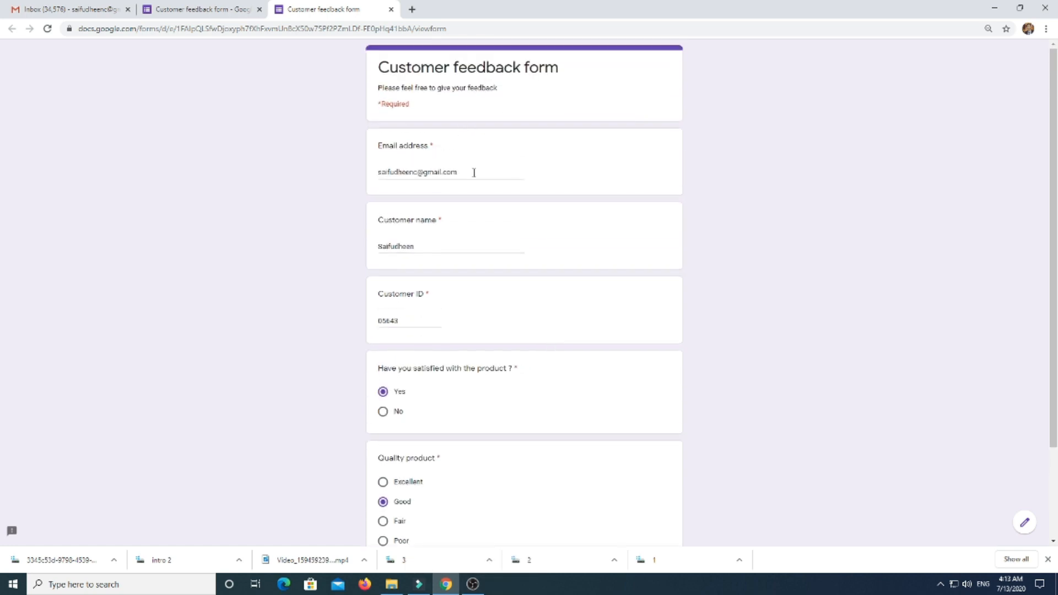
{"action": "scroll", "coordinate": [453, 239], "scroll_direction": "down", "scroll_amount": 2}
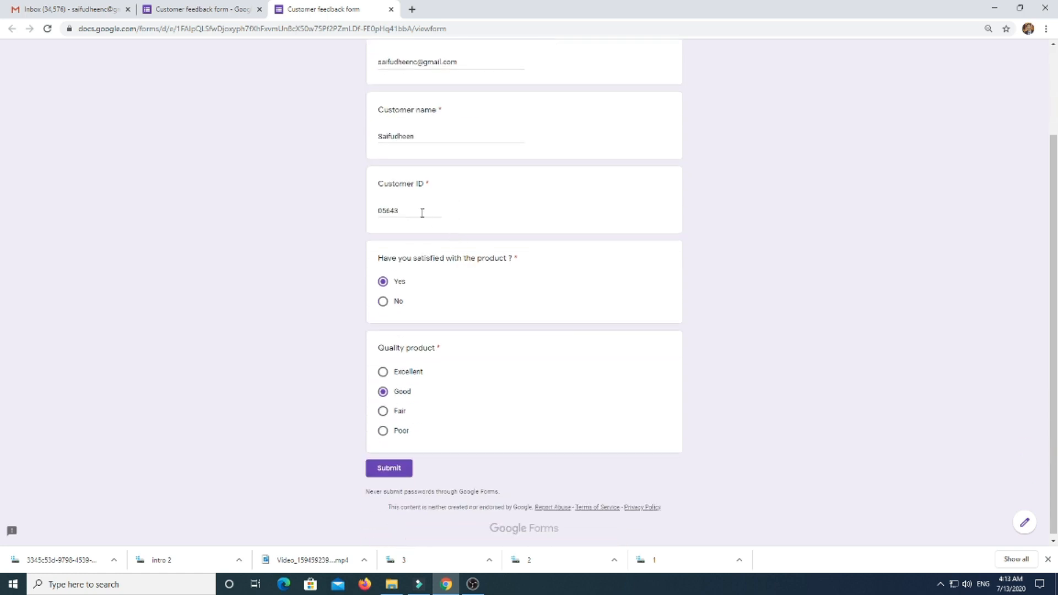
{"action": "left_click", "coordinate": [388, 301]}
{"action": "left_click", "coordinate": [383, 282]}
{"action": "scroll", "coordinate": [711, 277], "scroll_direction": "up", "scroll_amount": 2}
{"action": "scroll", "coordinate": [649, 300], "scroll_direction": "down", "scroll_amount": 2}
{"action": "left_click", "coordinate": [389, 466]}
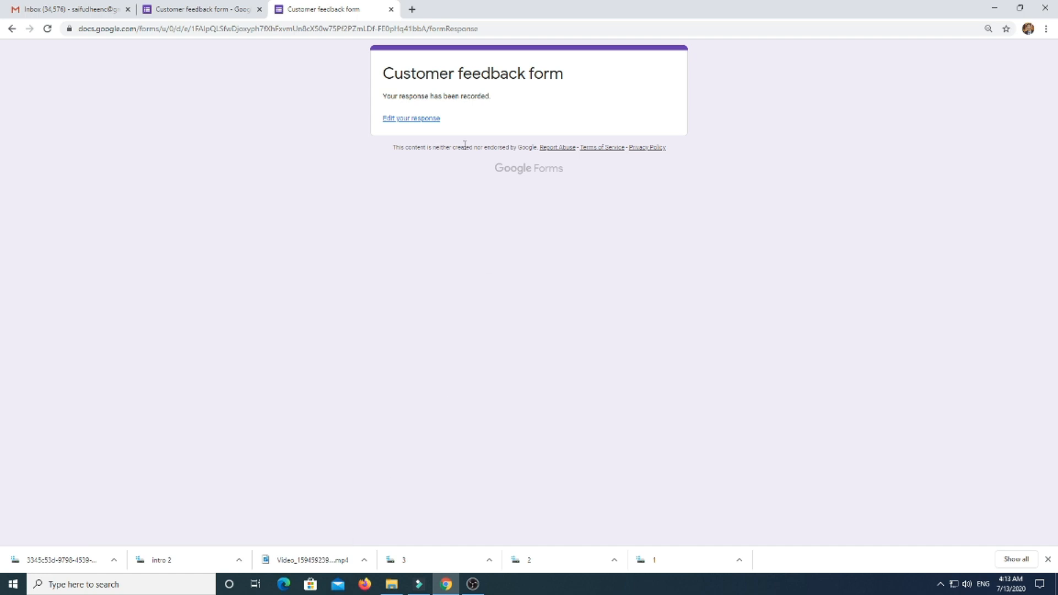
- Reopen the submitted response for editing and look over its answers
{"action": "left_click", "coordinate": [401, 119]}
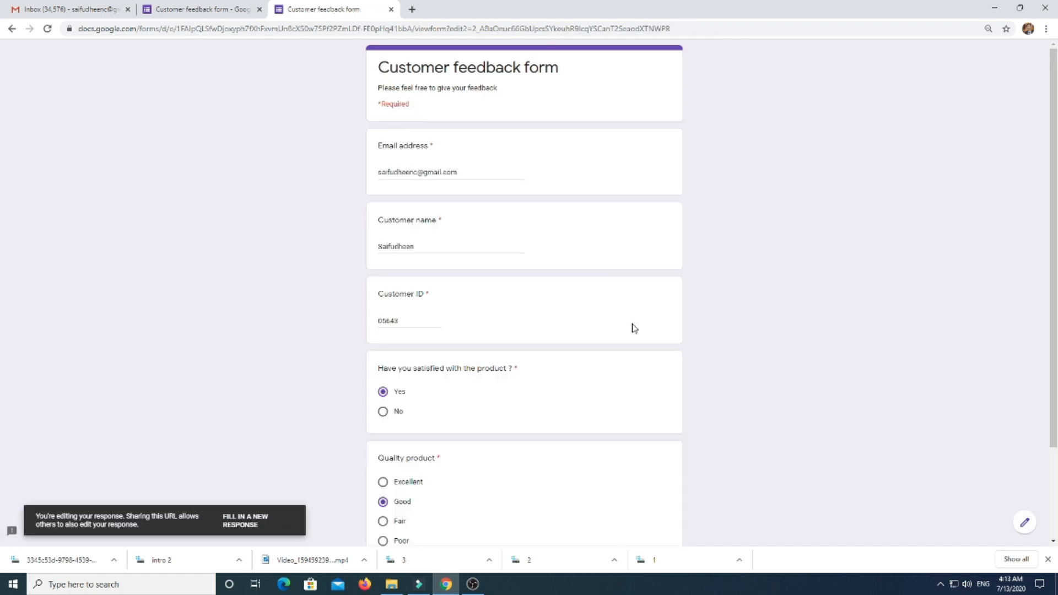
{"action": "scroll", "coordinate": [673, 310], "scroll_direction": "down", "scroll_amount": 2}
{"action": "scroll", "coordinate": [672, 310], "scroll_direction": "up", "scroll_amount": 2}
{"action": "scroll", "coordinate": [621, 331], "scroll_direction": "down", "scroll_amount": 3}
{"action": "scroll", "coordinate": [657, 344], "scroll_direction": "up", "scroll_amount": 3}
- Return to the form editor without saving response changes and examine the summary of collected responses
{"action": "left_click", "coordinate": [1025, 522]}
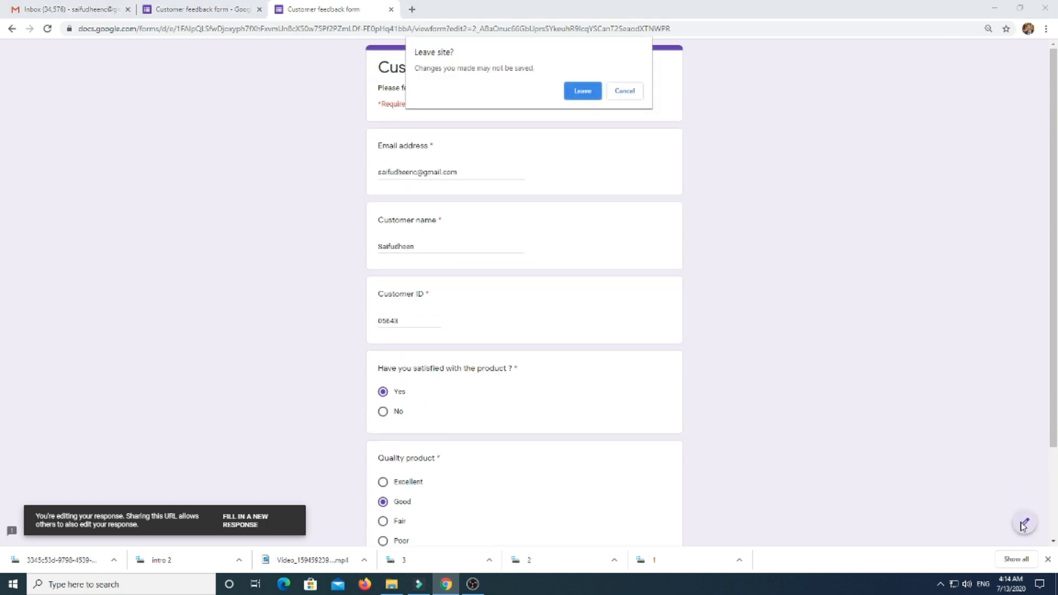
{"action": "left_click", "coordinate": [580, 93]}
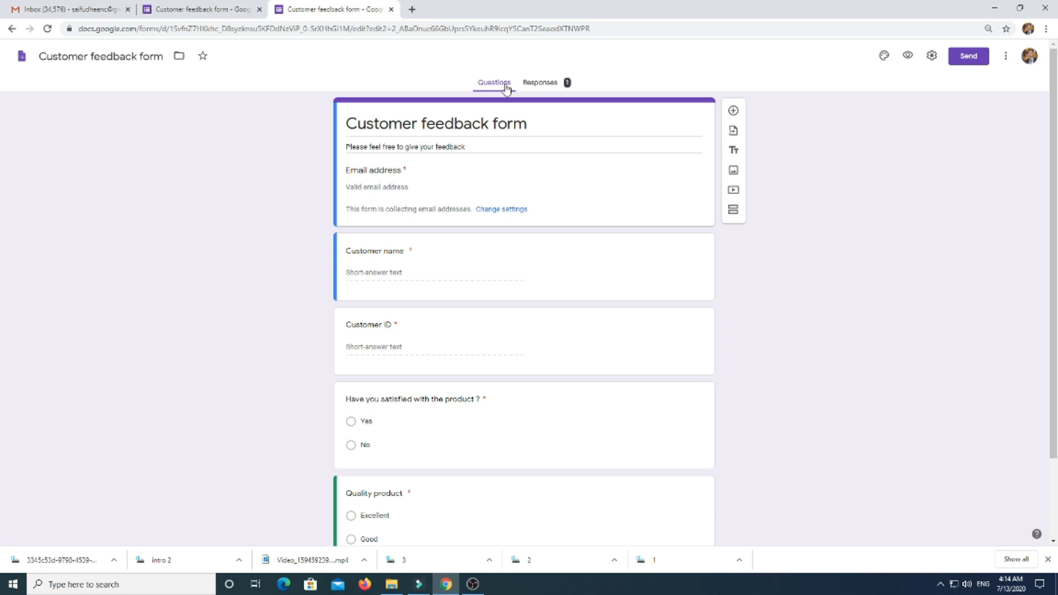
{"action": "left_click", "coordinate": [542, 86]}
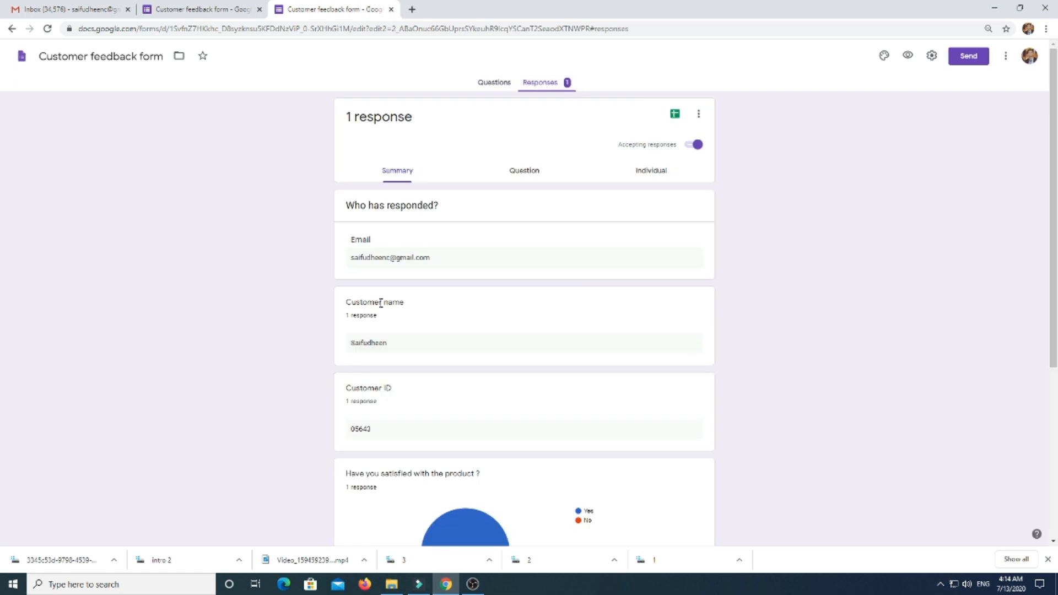
{"action": "scroll", "coordinate": [416, 344], "scroll_direction": "down", "scroll_amount": 1}
{"action": "scroll", "coordinate": [369, 367], "scroll_direction": "down", "scroll_amount": 2}
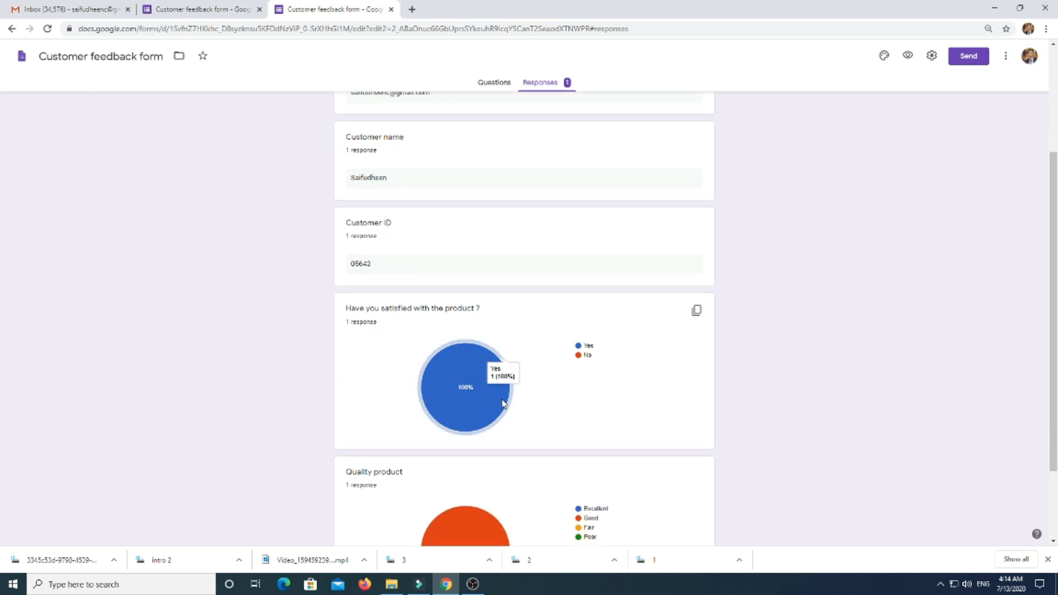
{"action": "scroll", "coordinate": [512, 386], "scroll_direction": "down", "scroll_amount": 2}
{"action": "scroll", "coordinate": [503, 355], "scroll_direction": "up", "scroll_amount": 5}
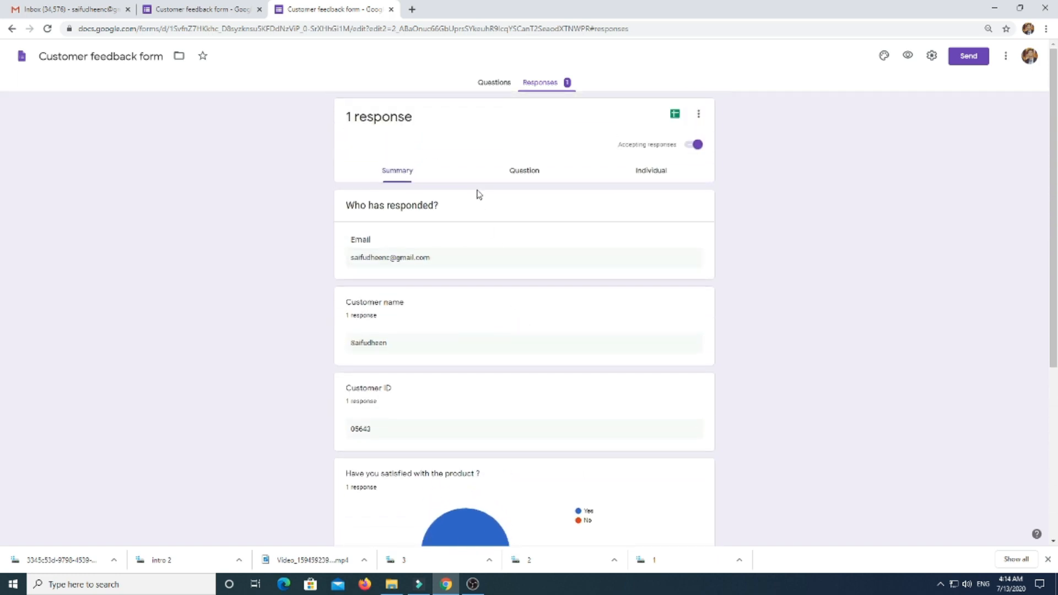
- Stop the form from accepting responses and switch response collection back on
{"action": "left_click", "coordinate": [687, 147]}
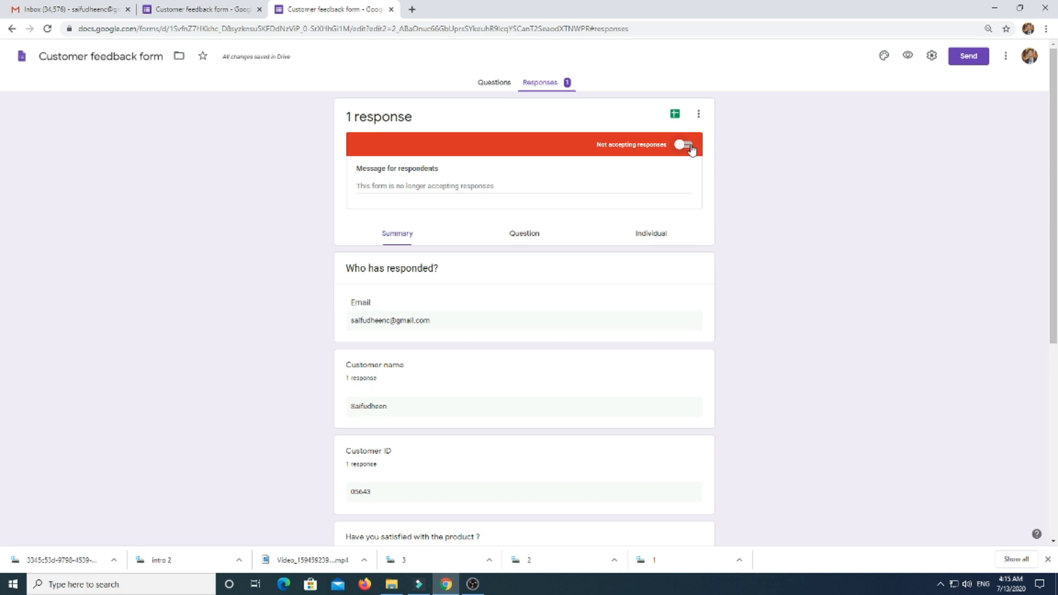
{"action": "left_click", "coordinate": [690, 147]}
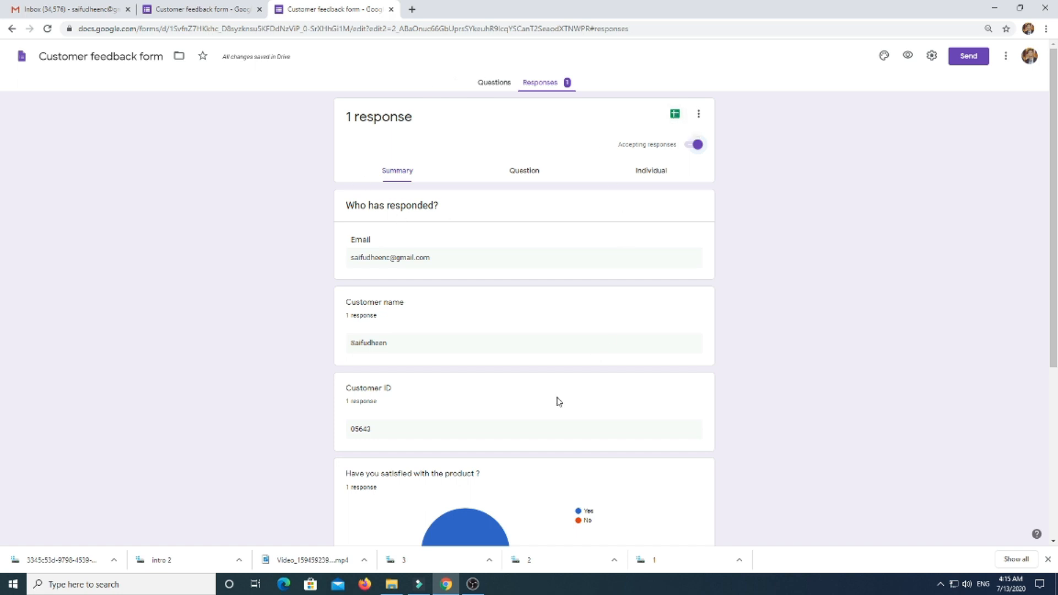
- Create a new spreadsheet as the form's response destination and check the headings and the timestamp of the recorded response
{"action": "left_click", "coordinate": [676, 117]}
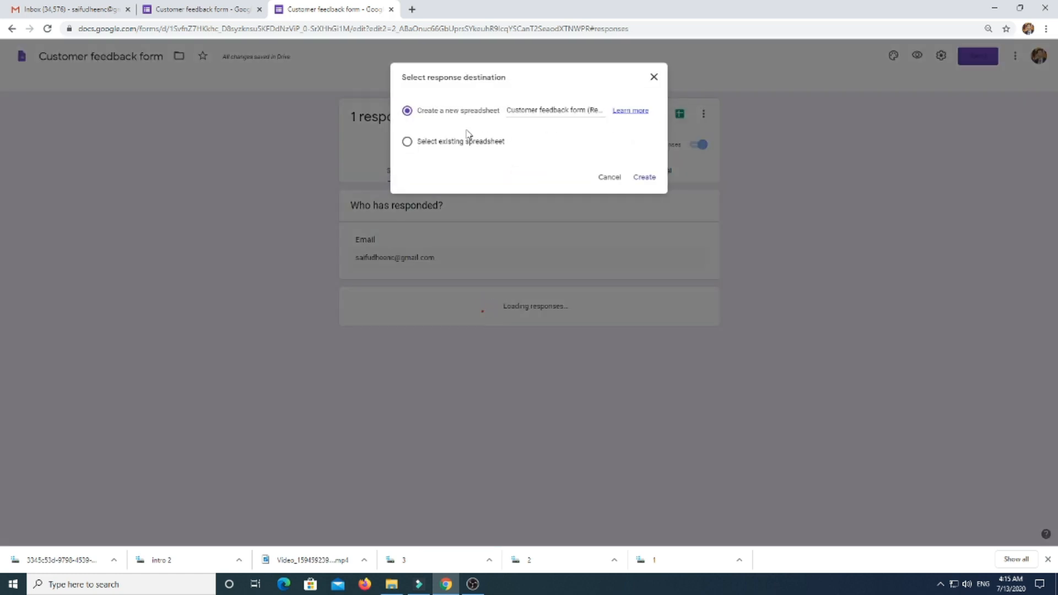
{"action": "left_click", "coordinate": [644, 178]}
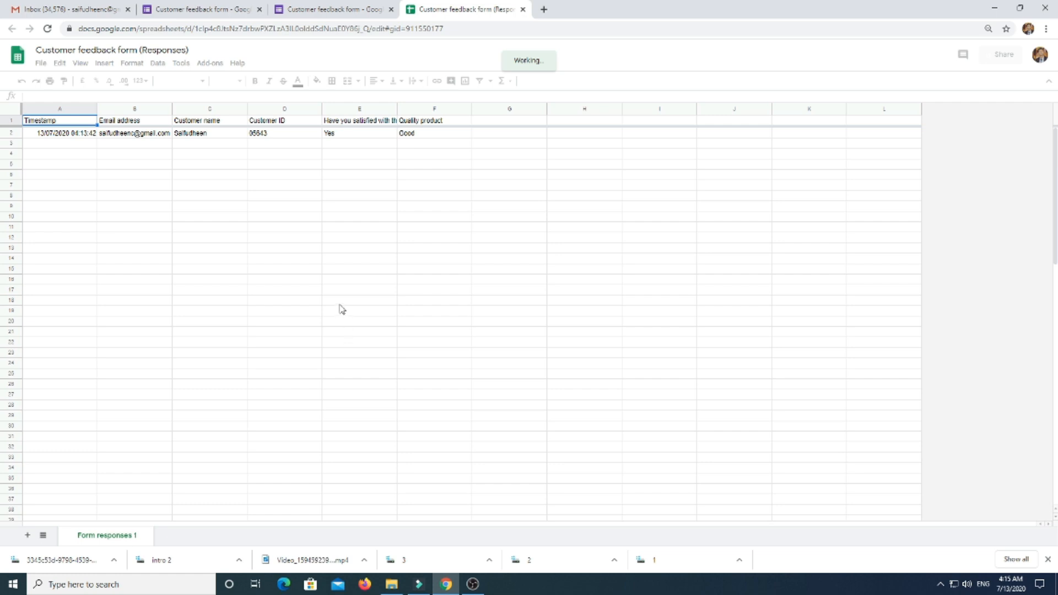
{"action": "left_click", "coordinate": [156, 125]}
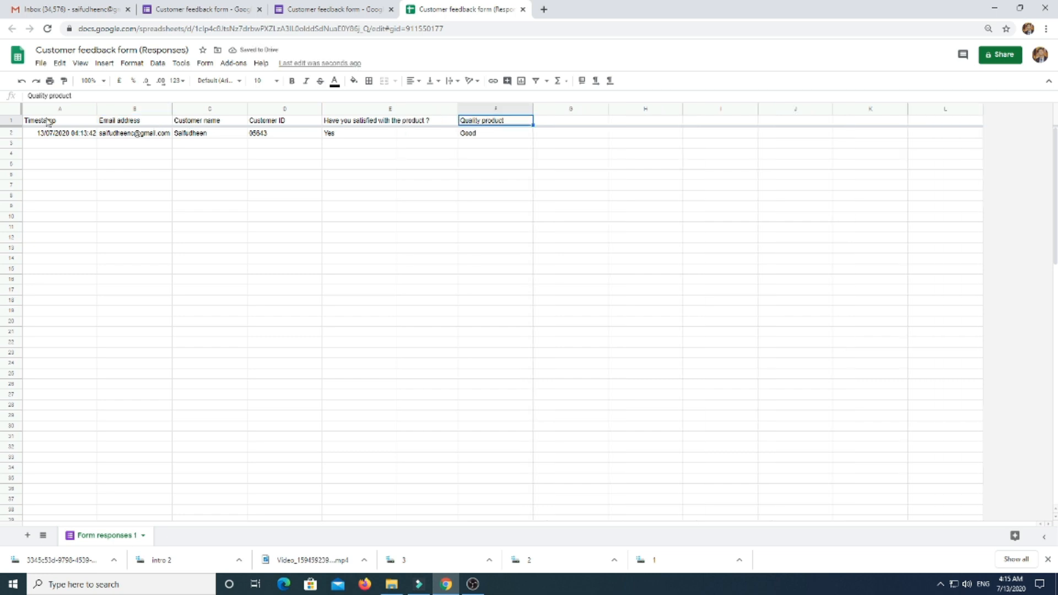
{"action": "left_click", "coordinate": [48, 122]}
{"action": "left_click", "coordinate": [86, 137]}
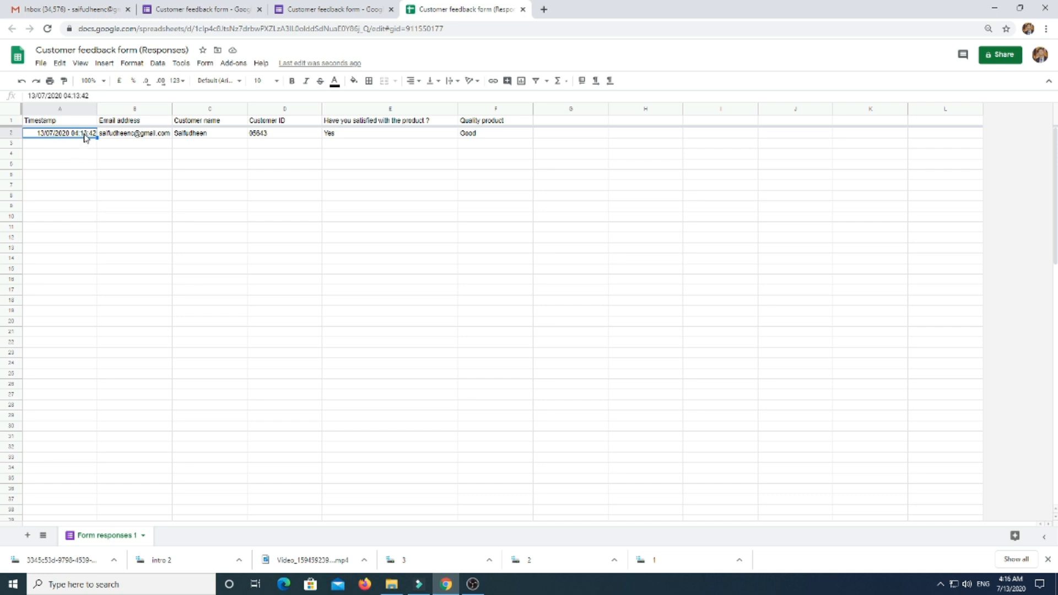
- Look through the response spreadsheet's file commands and filter options, and close the spreadsheet
{"action": "left_click", "coordinate": [40, 63]}
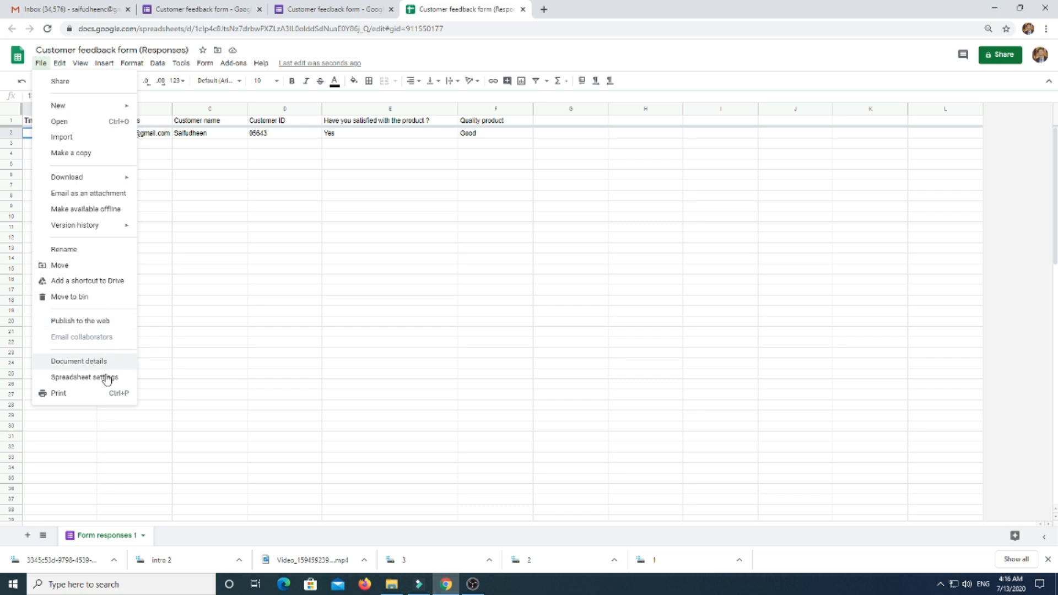
{"action": "left_click", "coordinate": [391, 284]}
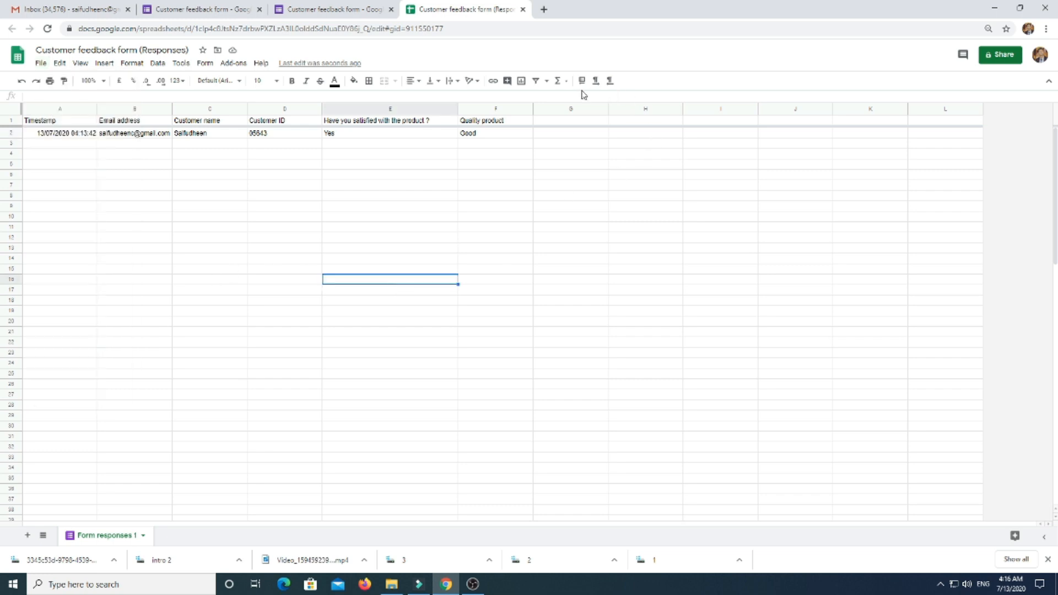
{"action": "left_click", "coordinate": [548, 82]}
{"action": "left_click", "coordinate": [503, 228]}
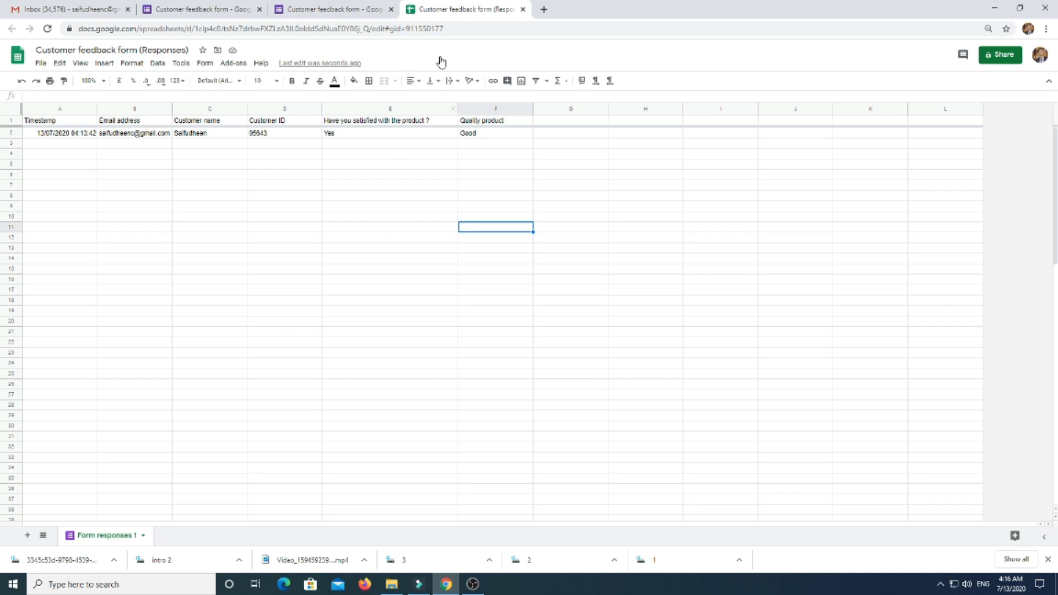
{"action": "left_click", "coordinate": [385, 215]}
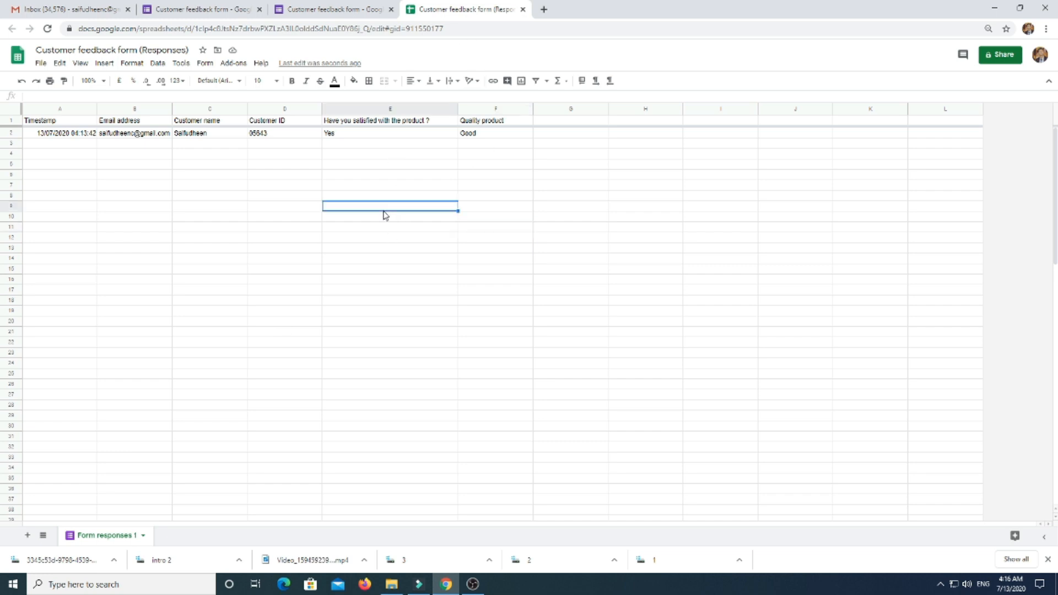
{"action": "left_click", "coordinate": [522, 9]}
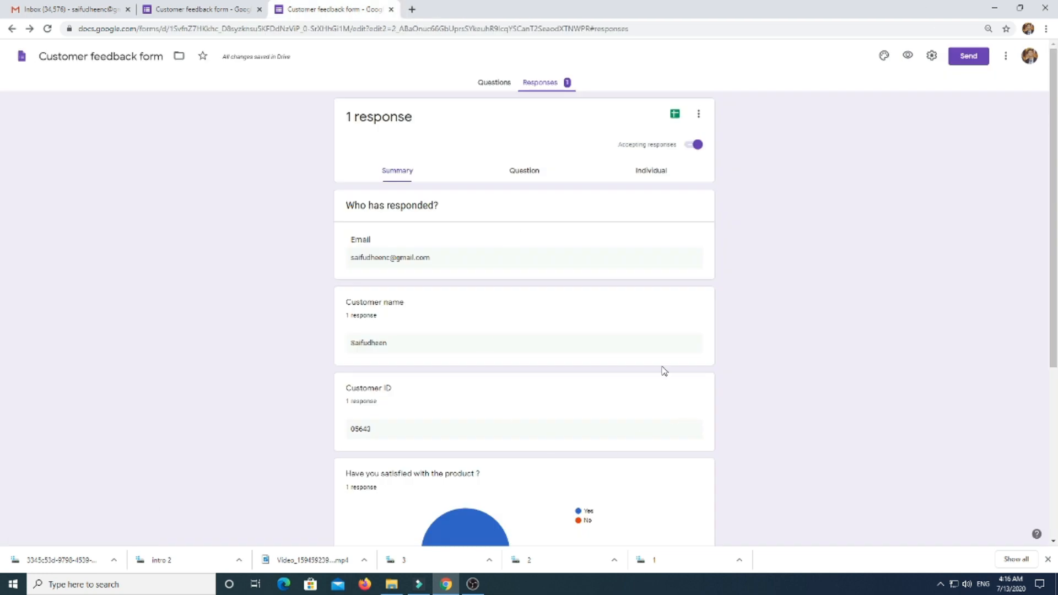
- Review the form's questions alongside its collected responses
{"action": "left_click", "coordinate": [495, 83]}
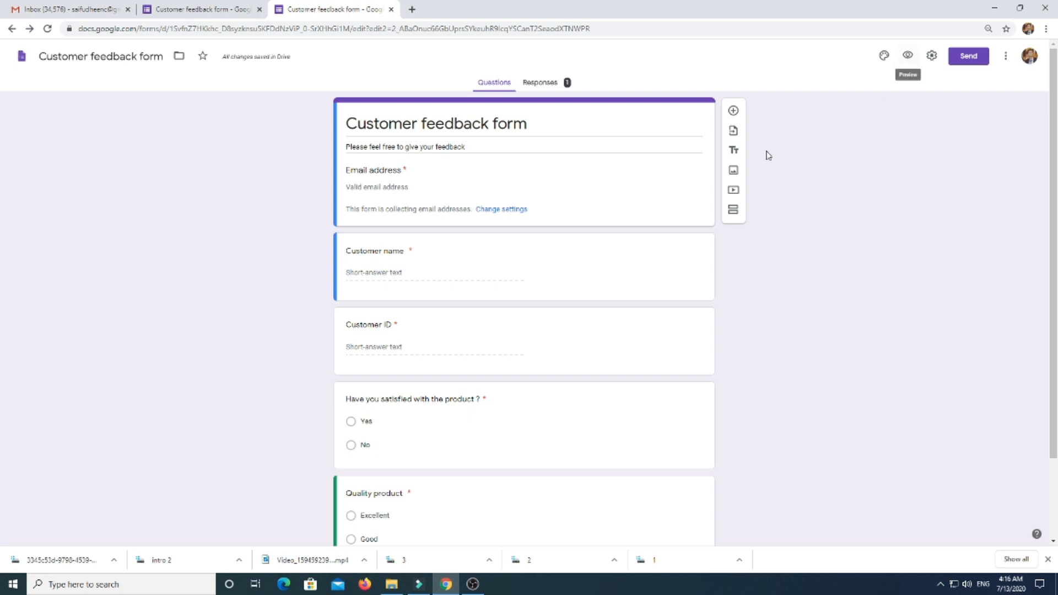
{"action": "left_click", "coordinate": [549, 89]}
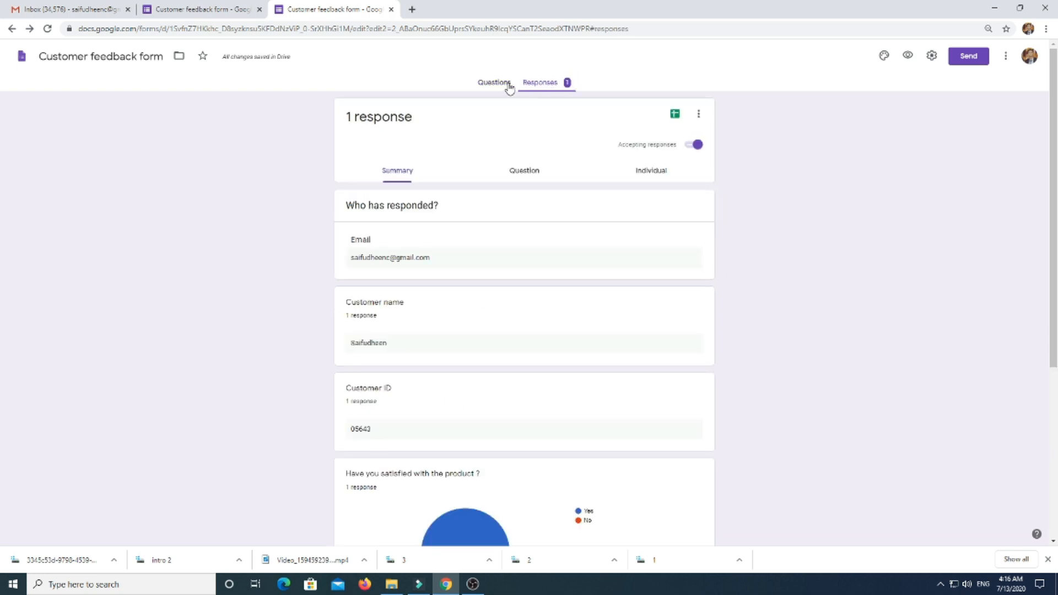
{"action": "left_click", "coordinate": [496, 85]}
{"action": "left_click", "coordinate": [550, 88]}
{"action": "left_click", "coordinate": [492, 87]}
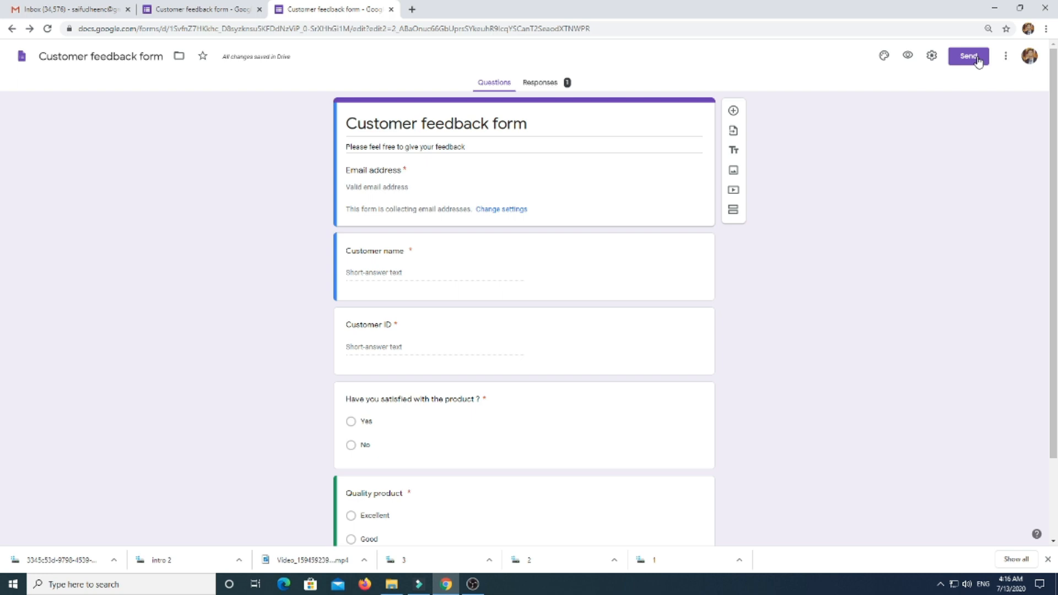
{"action": "scroll", "coordinate": [437, 468], "scroll_direction": "down", "scroll_amount": 2}
{"action": "scroll", "coordinate": [455, 425], "scroll_direction": "up", "scroll_amount": 2}
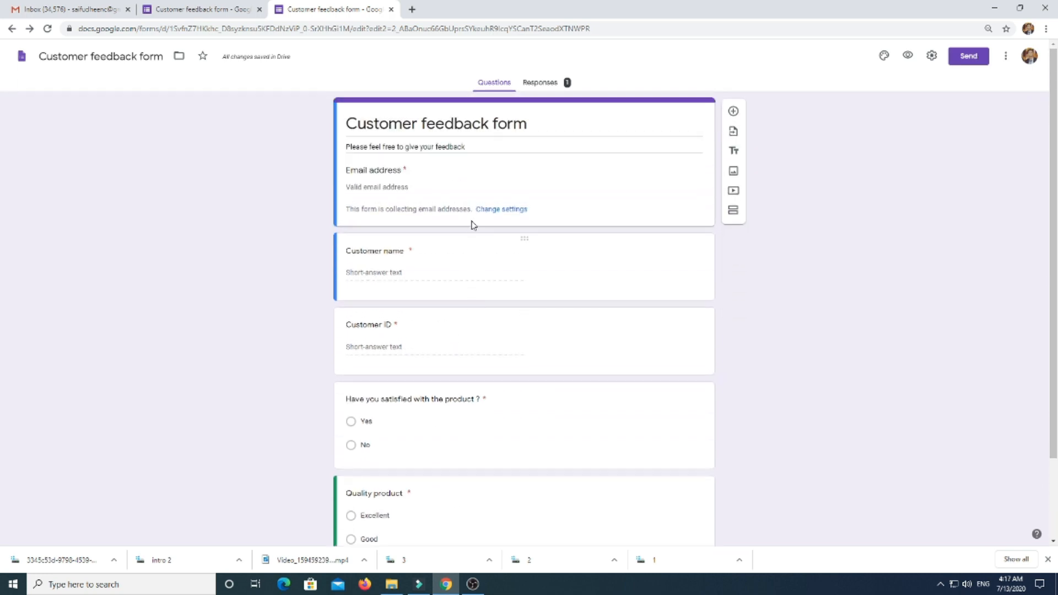
- Open the form's sending options and copy its shareable link
{"action": "left_click", "coordinate": [970, 57]}
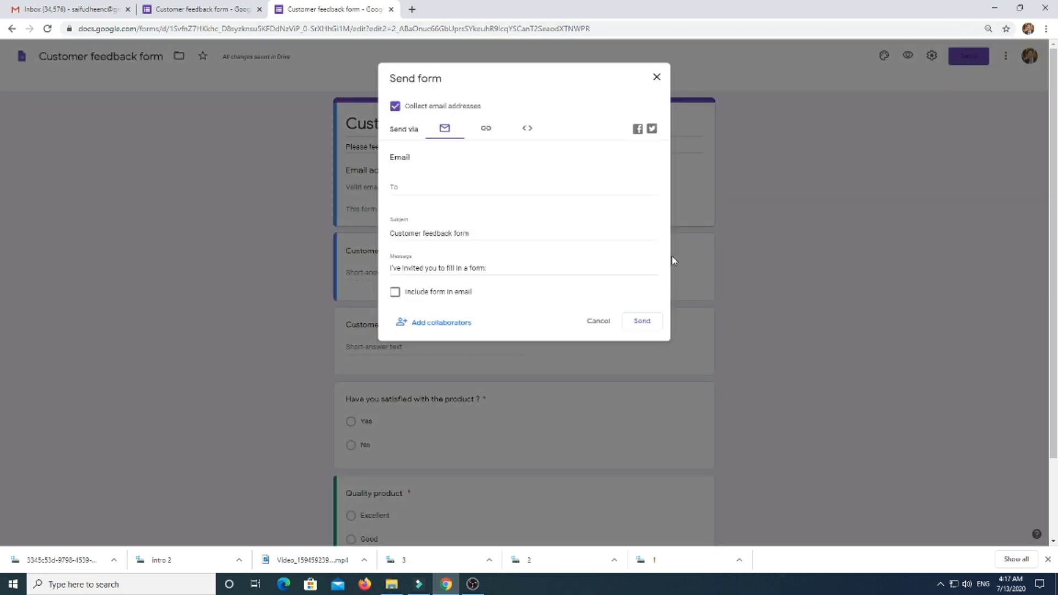
{"action": "left_click", "coordinate": [486, 131]}
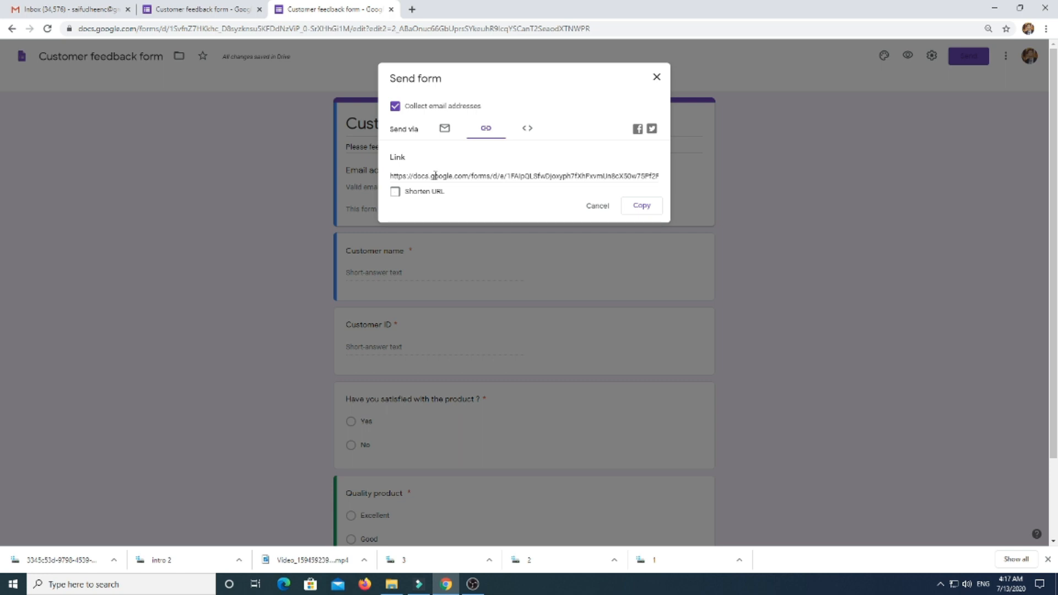
{"action": "left_click", "coordinate": [647, 209]}
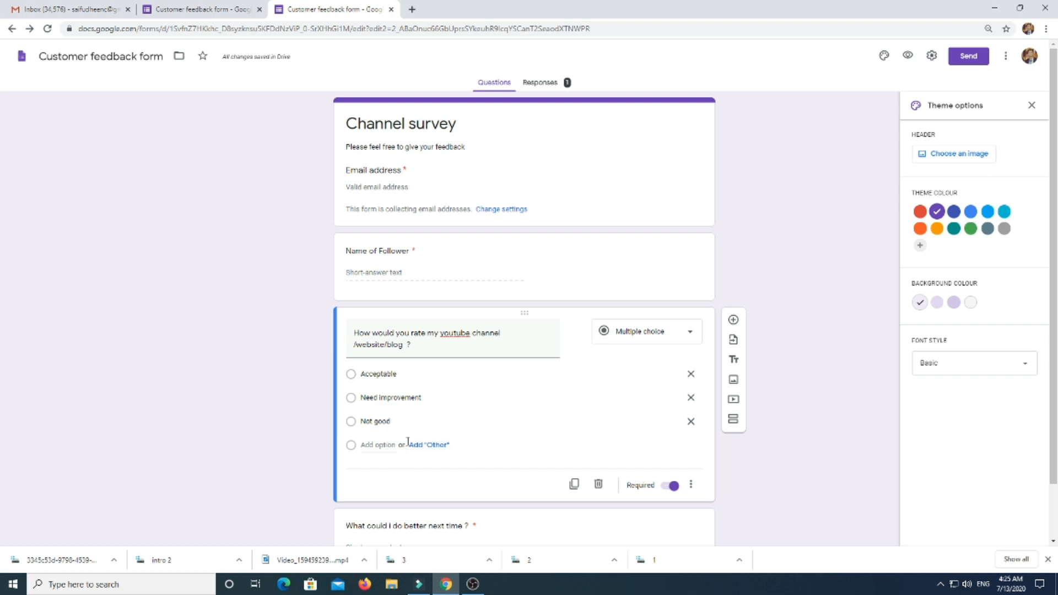
- Look over the Channel survey form's rating question and its question about what could be done better next time
{"action": "scroll", "coordinate": [617, 333], "scroll_direction": "down", "scroll_amount": 1}
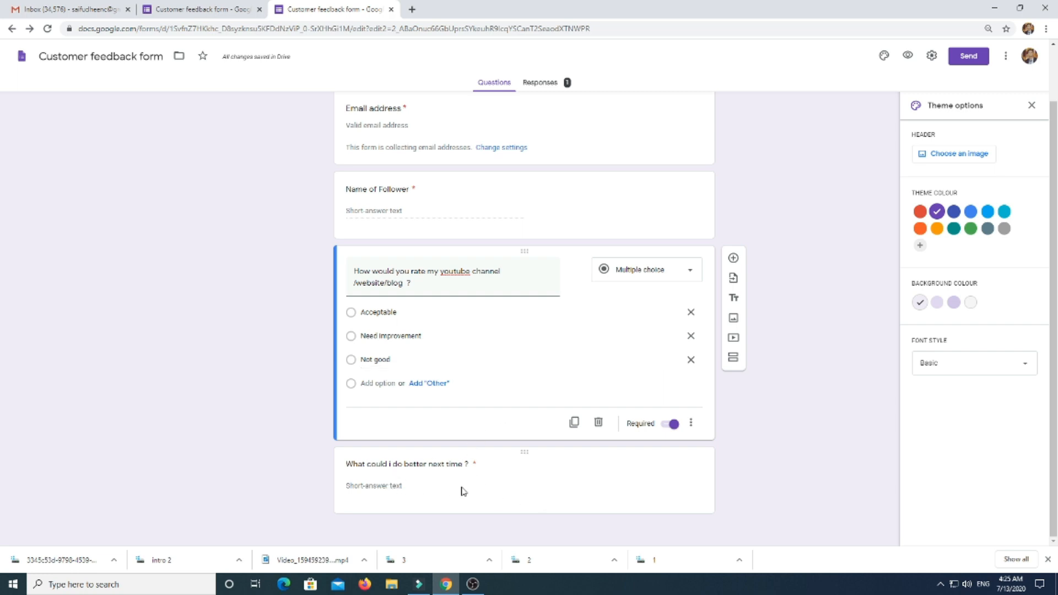
{"action": "left_click", "coordinate": [379, 489]}
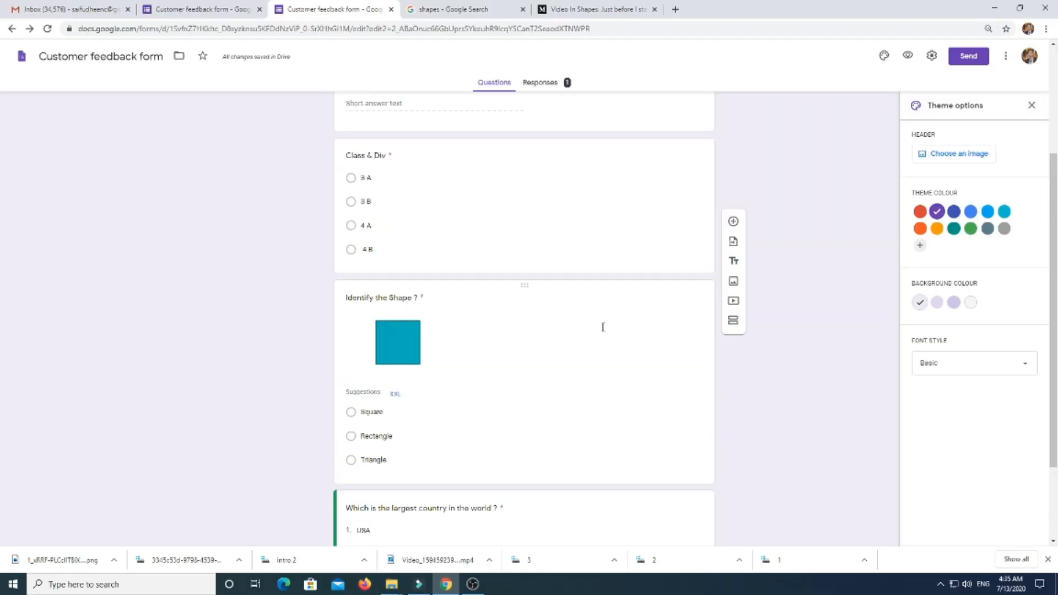
- Look over the Online quiz form from its heading through the student details, shape and largest country questions
{"action": "scroll", "coordinate": [602, 326], "scroll_direction": "up", "scroll_amount": 3}
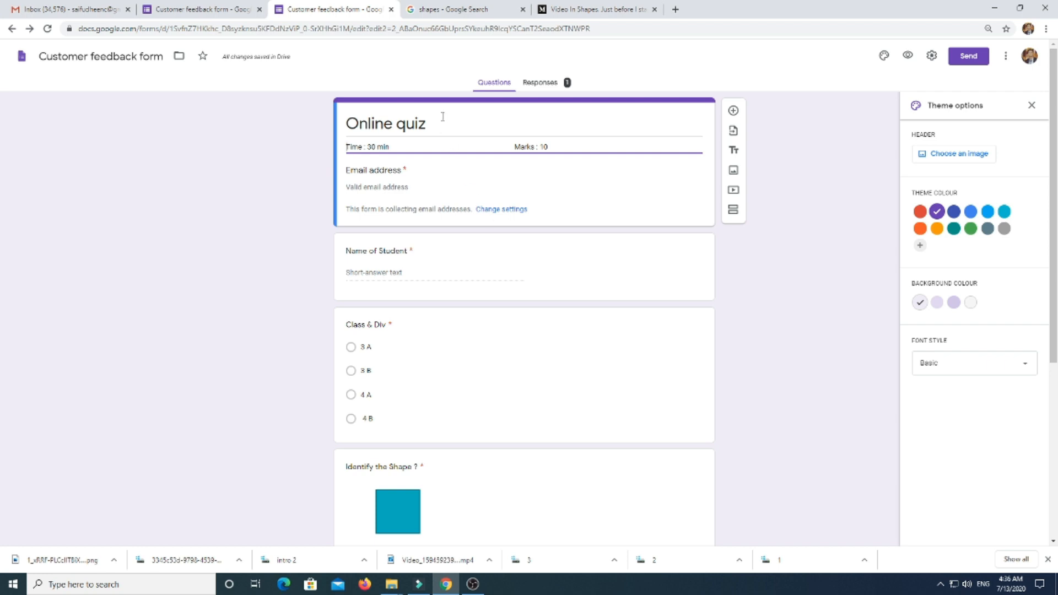
{"action": "scroll", "coordinate": [437, 342], "scroll_direction": "down", "scroll_amount": 1}
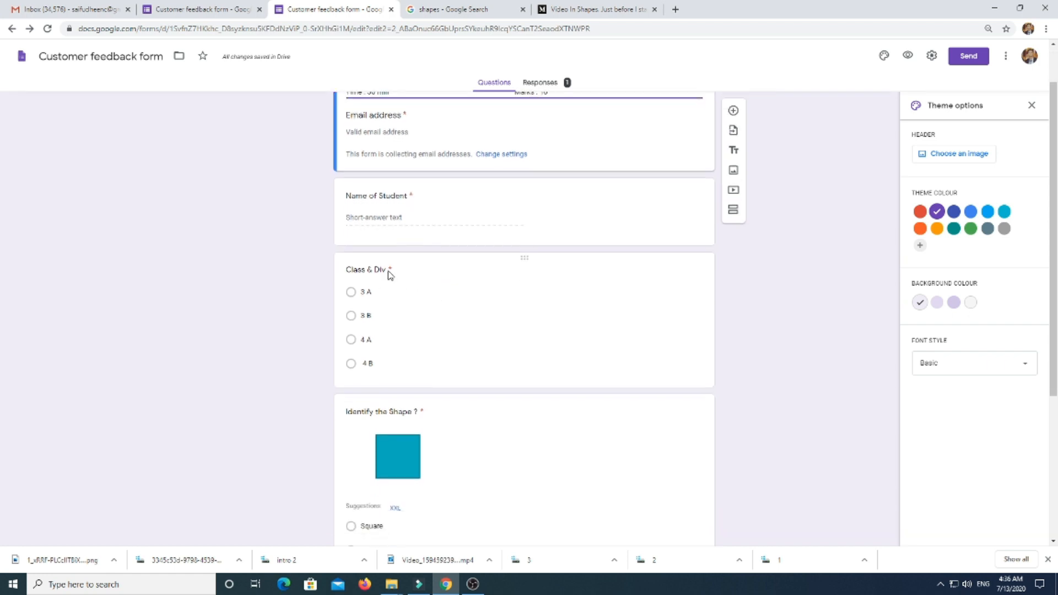
{"action": "scroll", "coordinate": [372, 347], "scroll_direction": "down", "scroll_amount": 1}
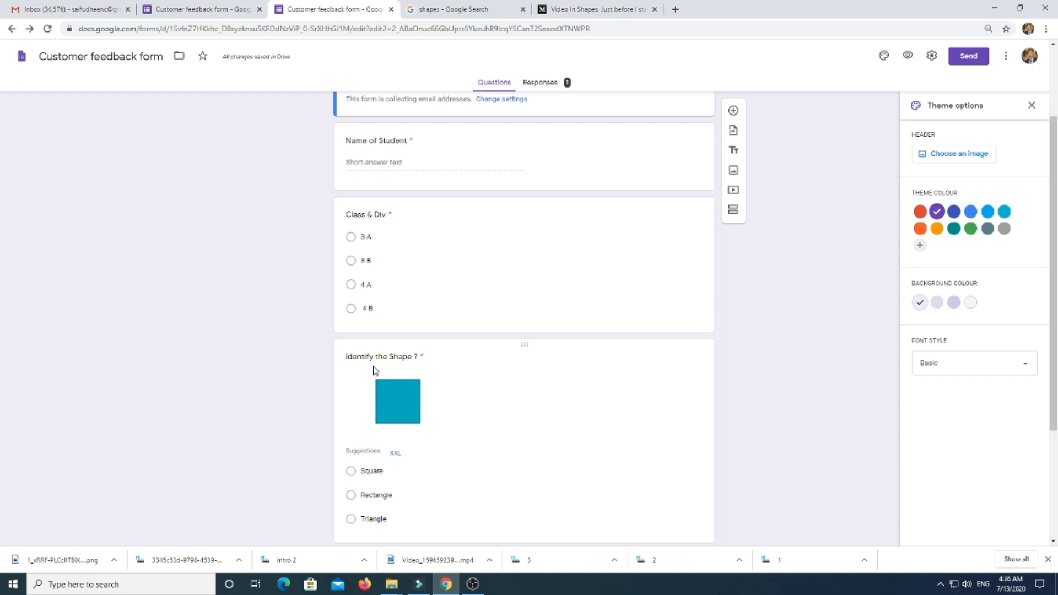
{"action": "scroll", "coordinate": [414, 419], "scroll_direction": "down", "scroll_amount": 2}
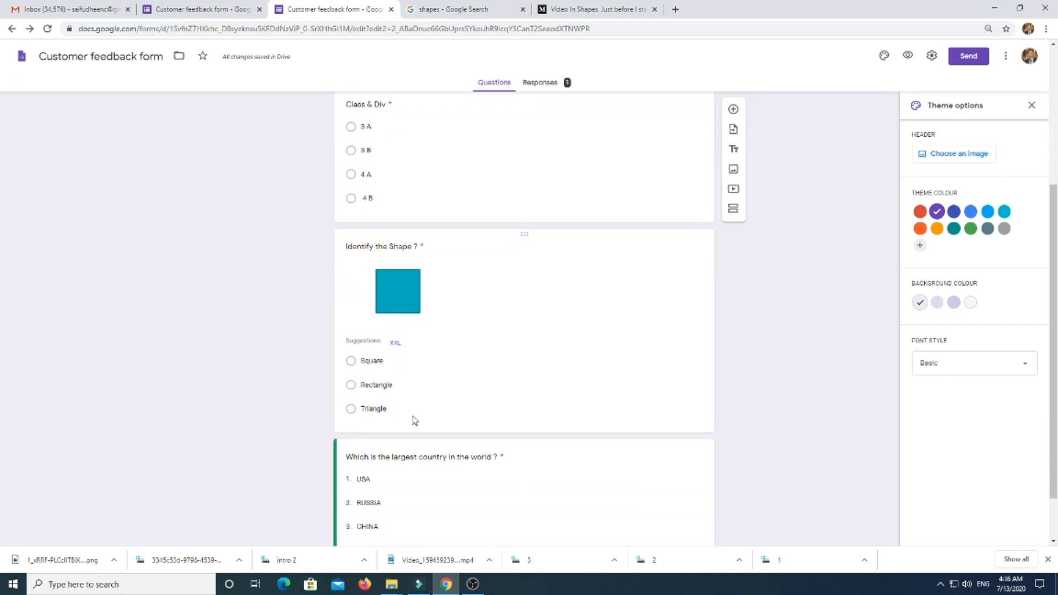
{"action": "left_click", "coordinate": [430, 251]}
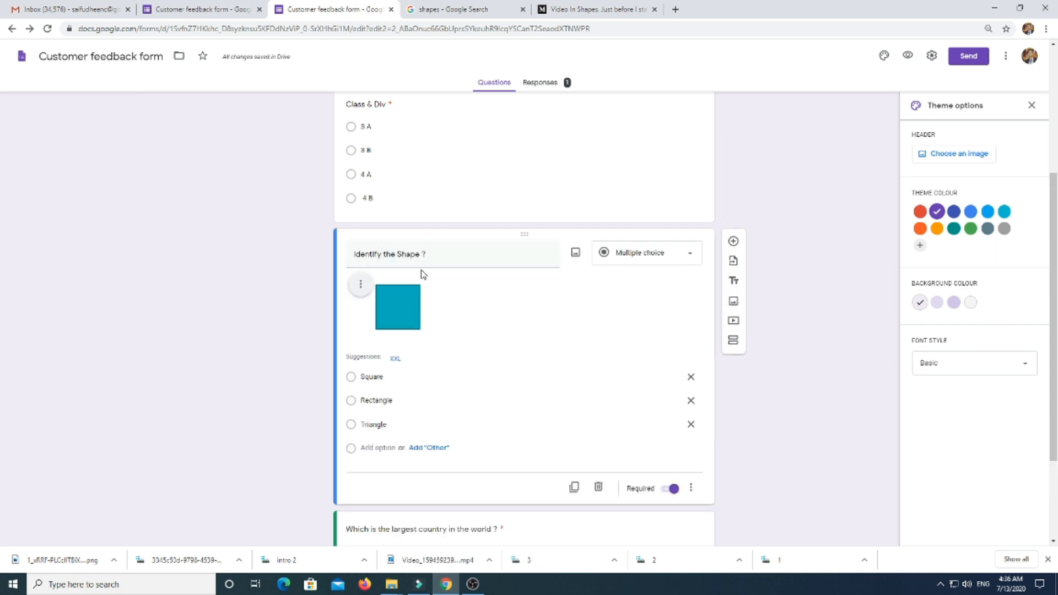
{"action": "mouse_move", "coordinate": [583, 258]}
{"action": "scroll", "coordinate": [386, 312], "scroll_direction": "down", "scroll_amount": 2}
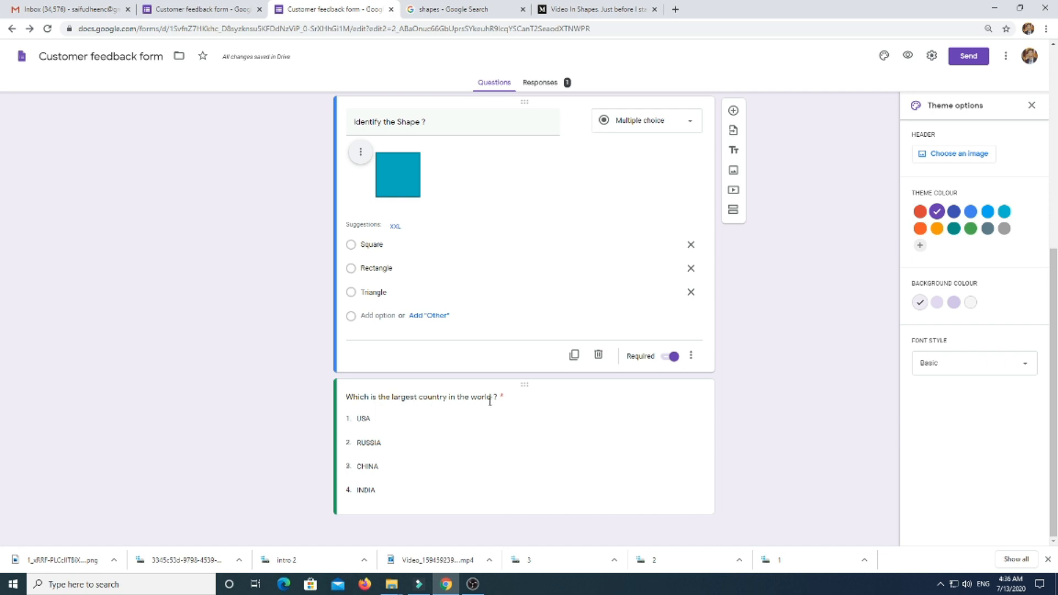
- Make the Online quiz form a quiz in the form settings
{"action": "scroll", "coordinate": [560, 406], "scroll_direction": "up", "scroll_amount": 5}
{"action": "left_click", "coordinate": [931, 56]}
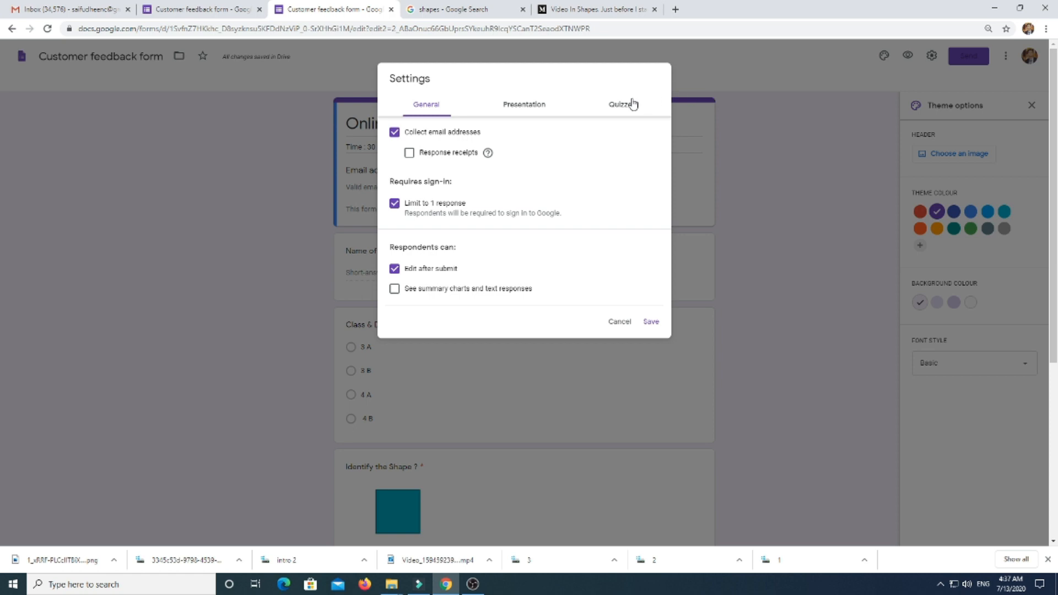
{"action": "left_click", "coordinate": [681, 106]}
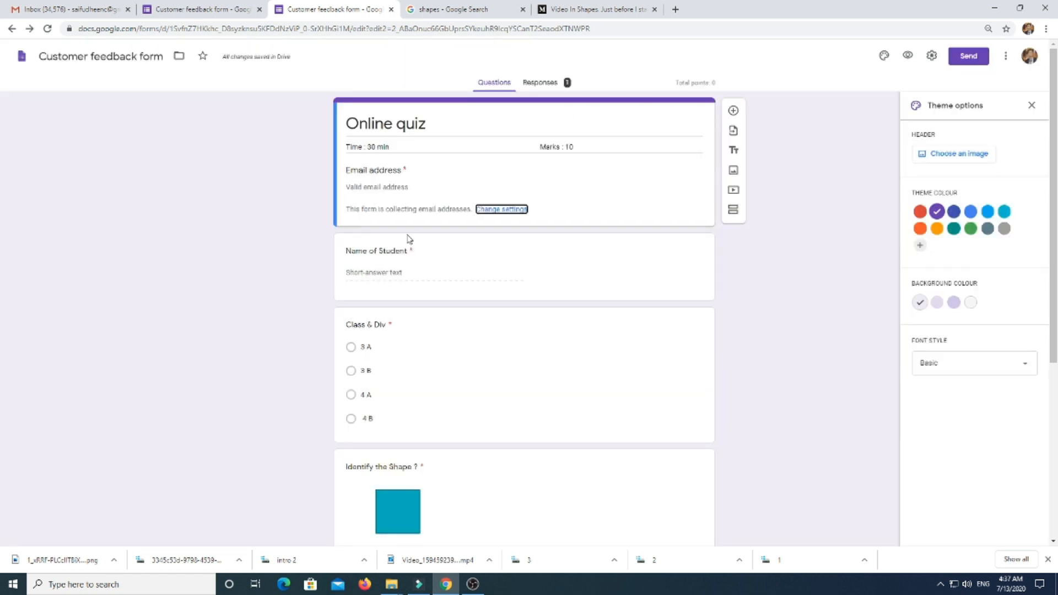
- Check the answer key option on the Class & Div question without assigning points
{"action": "scroll", "coordinate": [499, 410], "scroll_direction": "down", "scroll_amount": 1}
{"action": "left_click", "coordinate": [561, 325]}
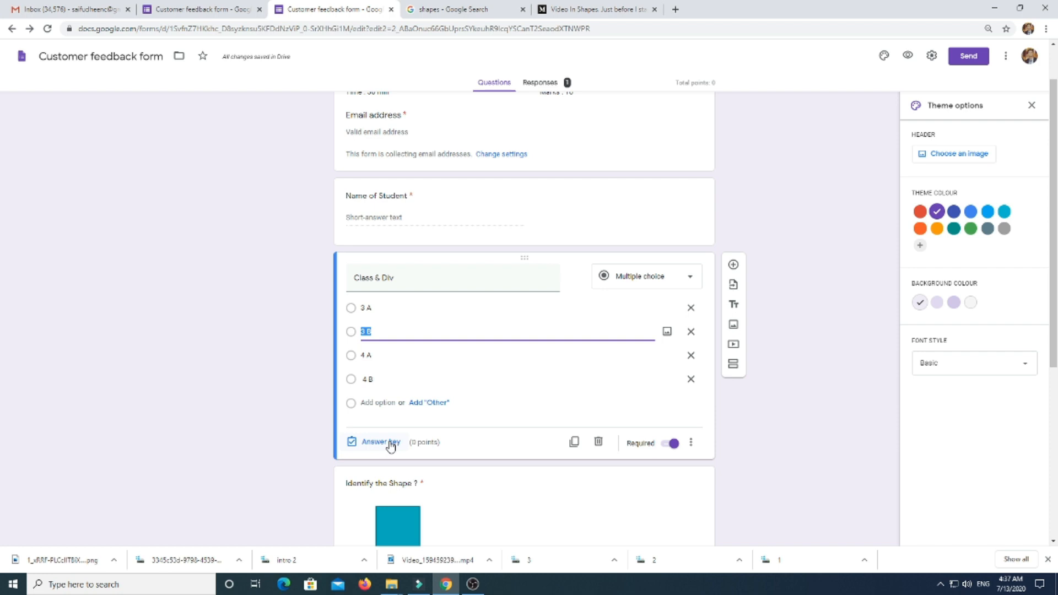
{"action": "left_click", "coordinate": [293, 424]}
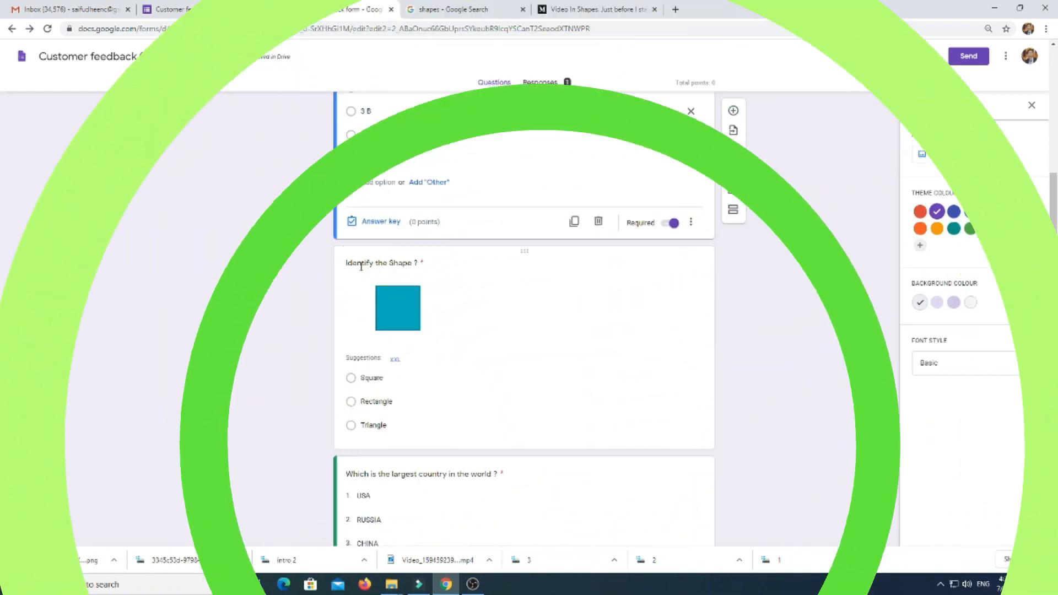
- Add the number "1." in front of the "Identify the Shape ?" question text
{"action": "triple_click", "coordinate": [354, 201]}
{"action": "left_click", "coordinate": [348, 199]}
{"action": "type", "text": "1."}
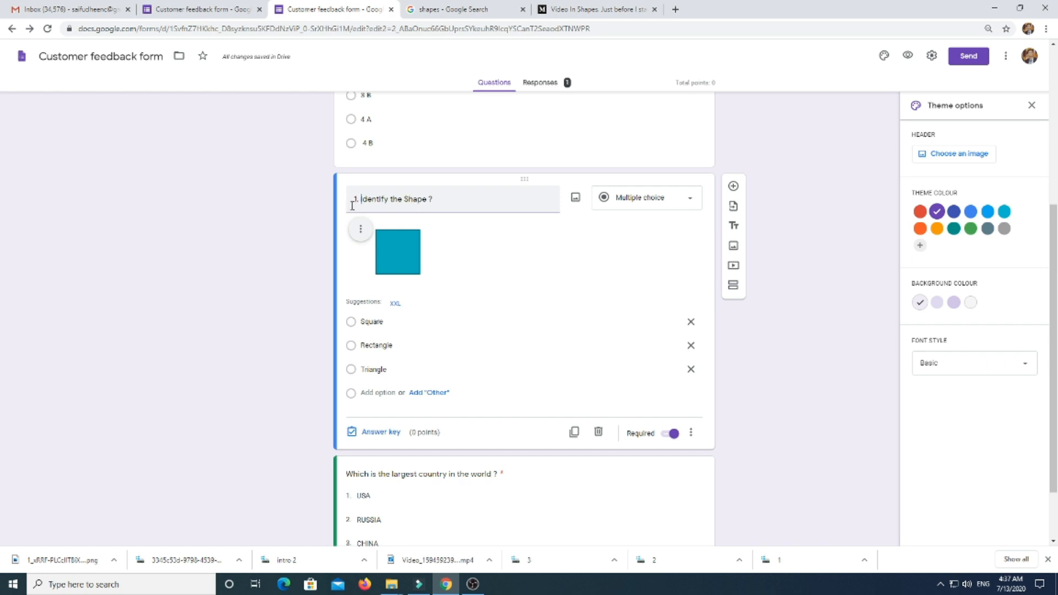
- Set the shape question's answer key to Square as the correct answer, worth 1 point
{"action": "left_click", "coordinate": [382, 432]}
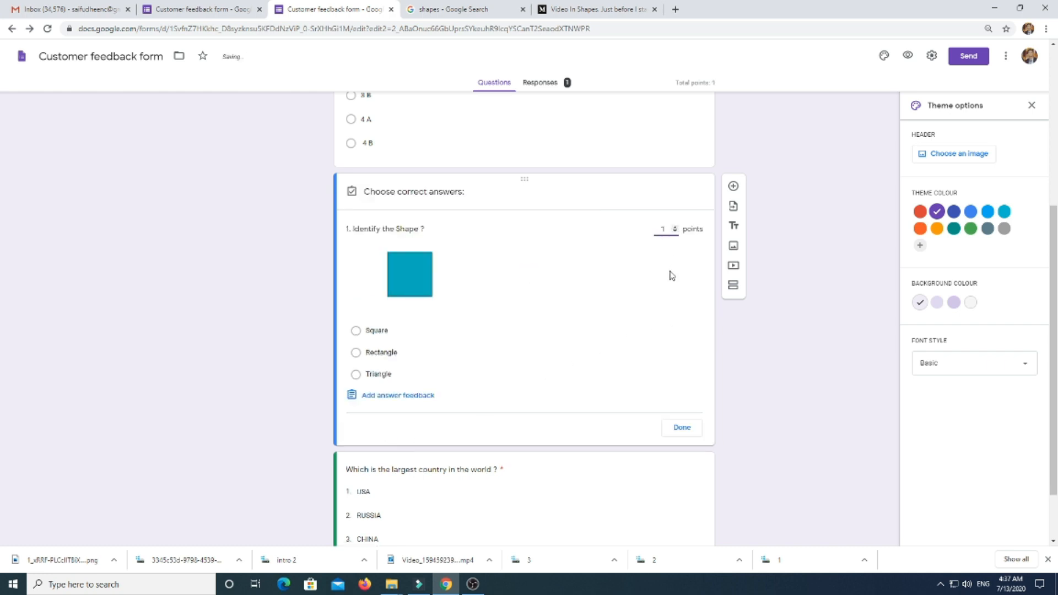
{"action": "left_click", "coordinate": [356, 331]}
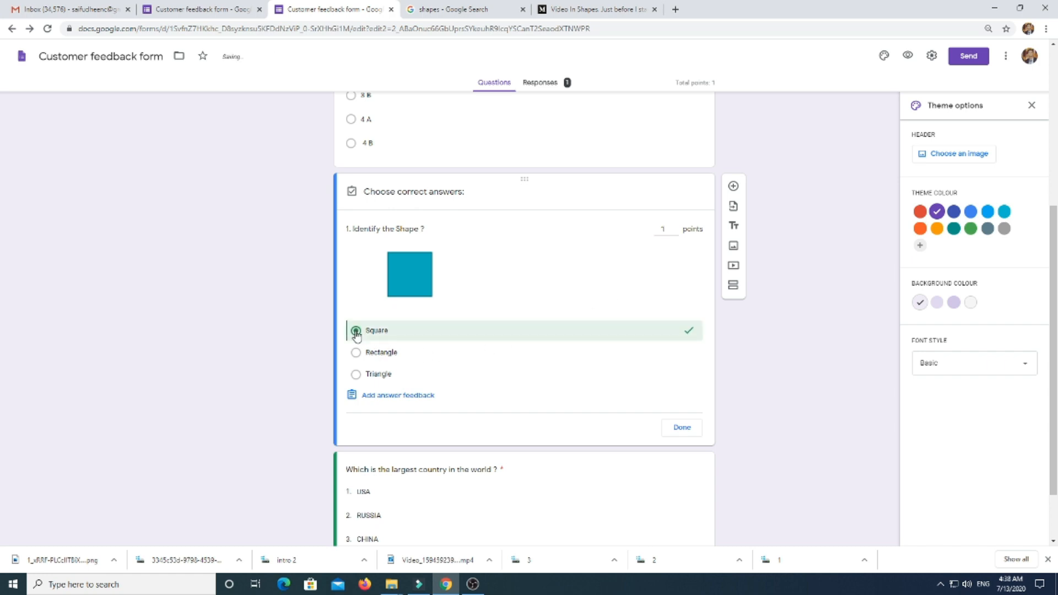
{"action": "left_click", "coordinate": [692, 430]}
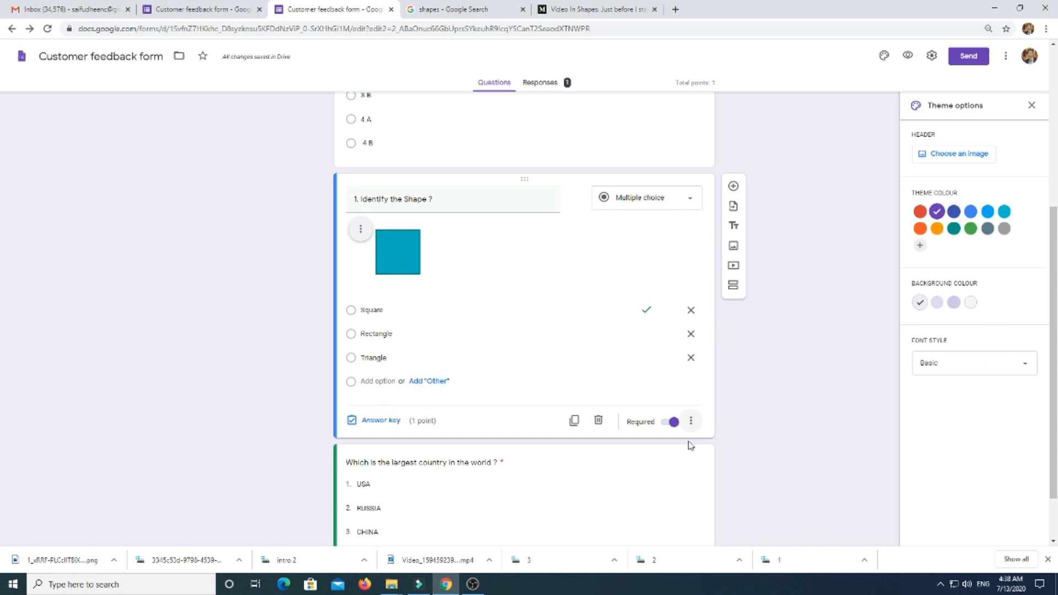